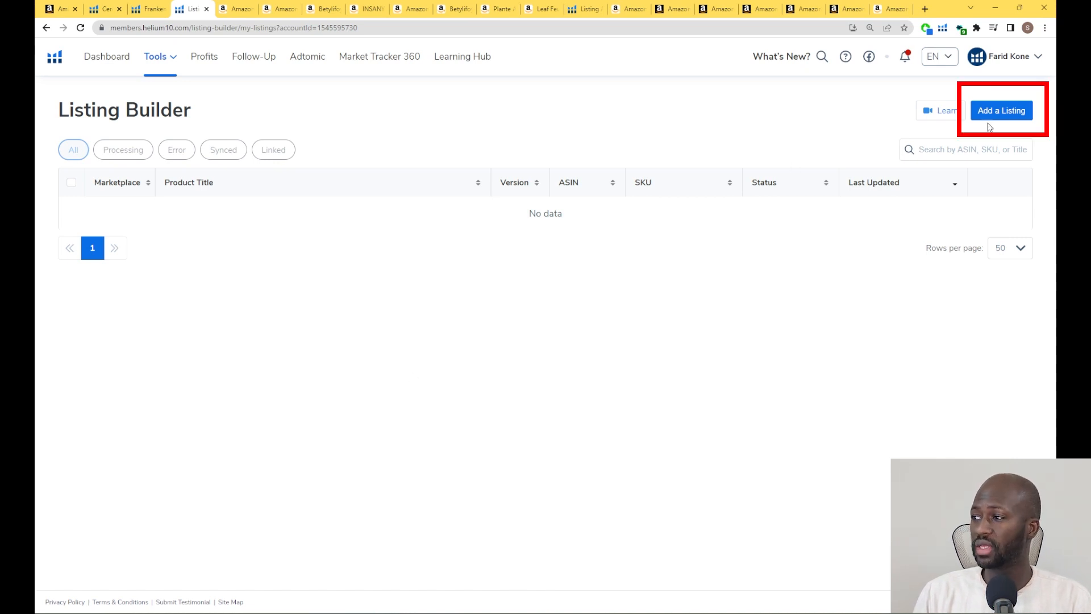
Add a new listing in Listing Builder, choosing to create it from scratch
click(1002, 112)
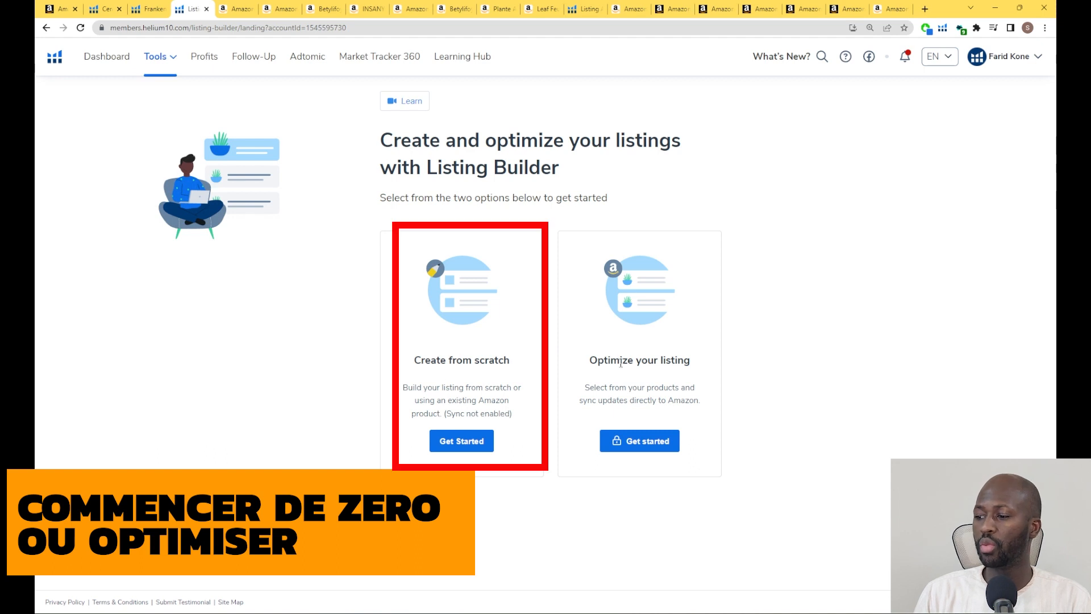
triple_click(622, 361)
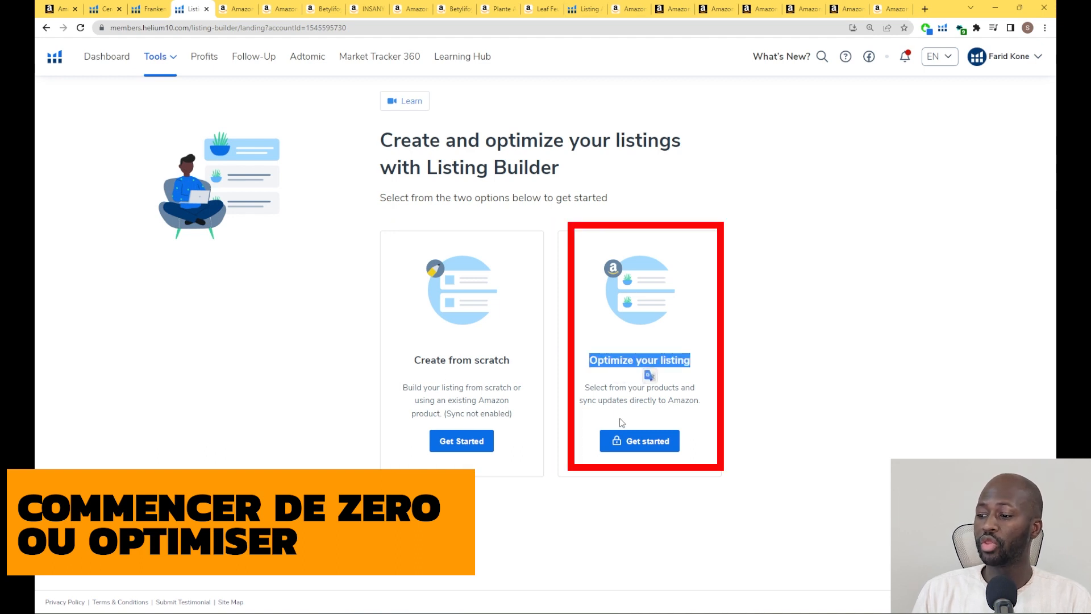
click(630, 181)
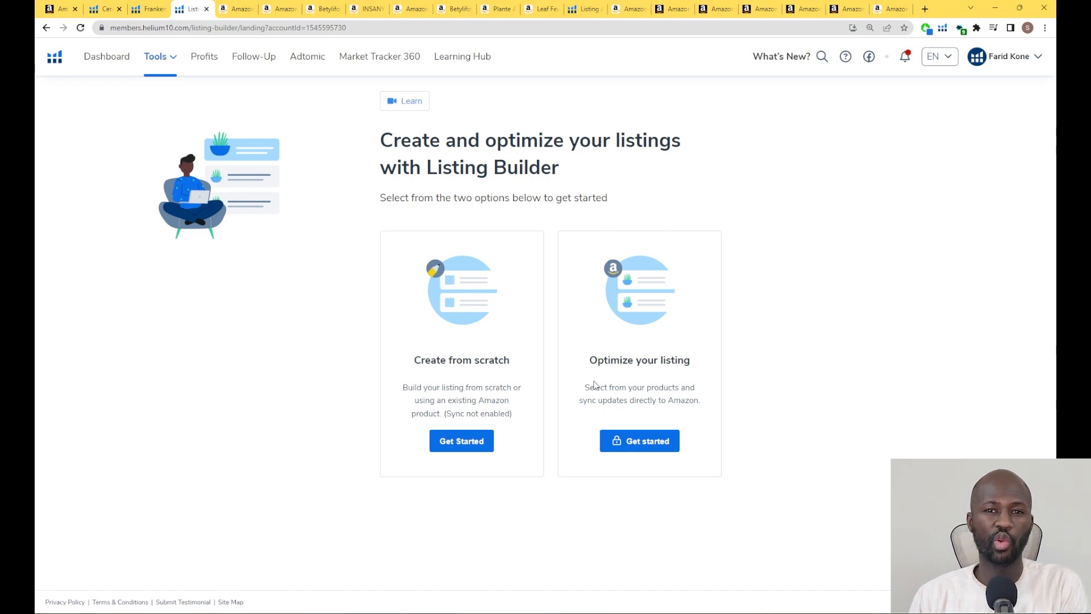
click(477, 449)
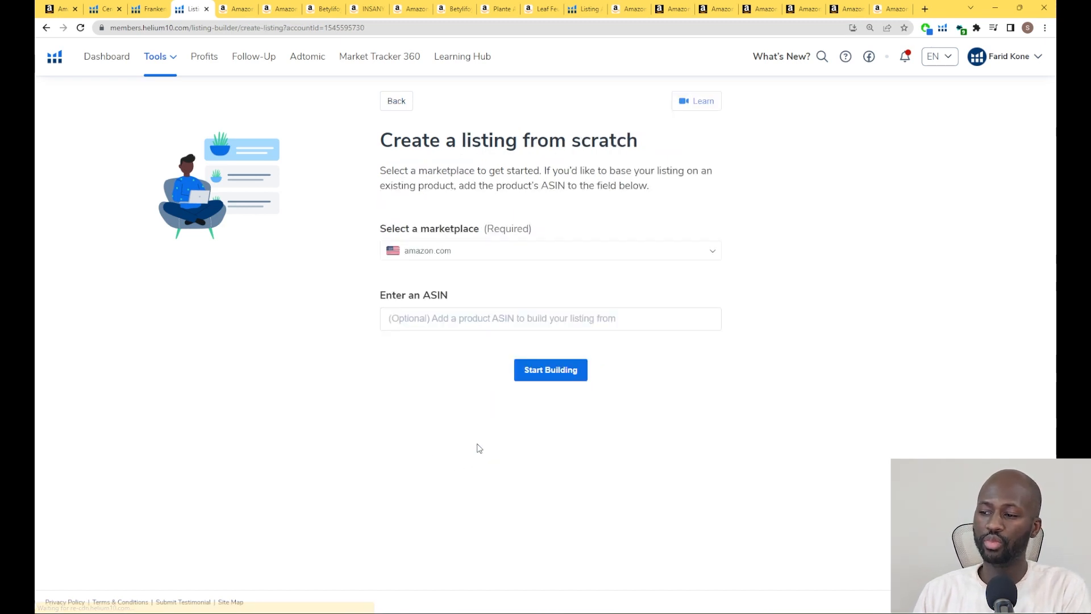
Set the marketplace to amazon.fr, base the listing on the Betylifoy product's ASIN B09JLR3PWK, and start building
click(663, 251)
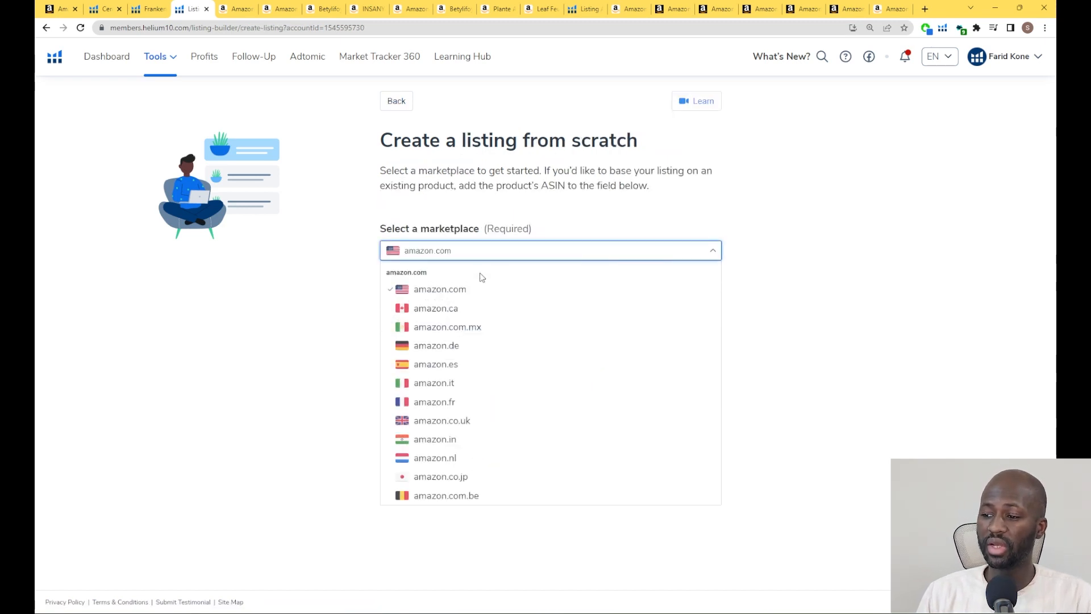
click(447, 407)
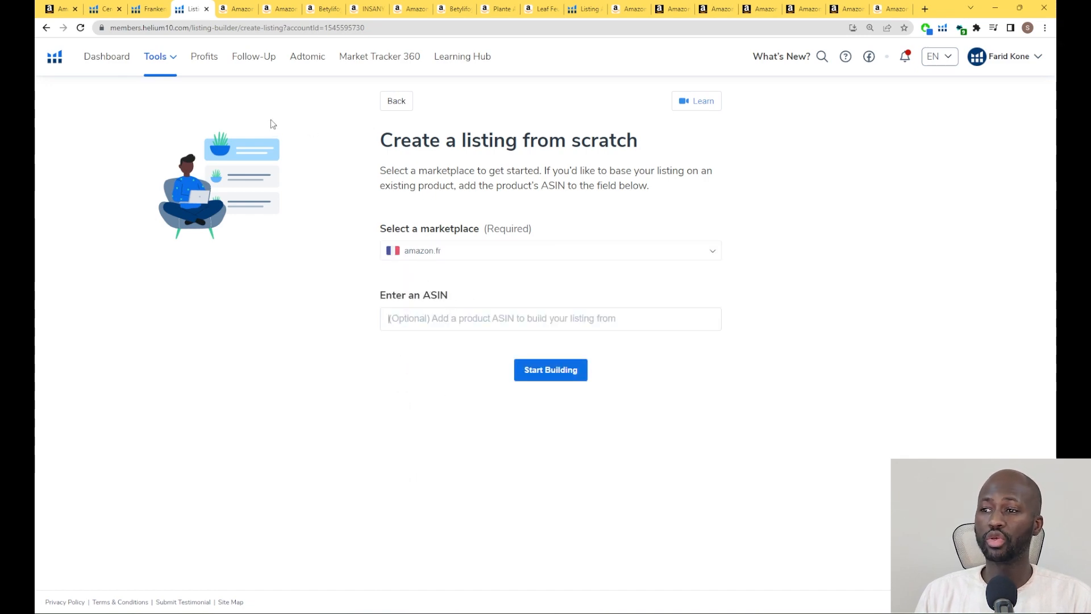
click(327, 9)
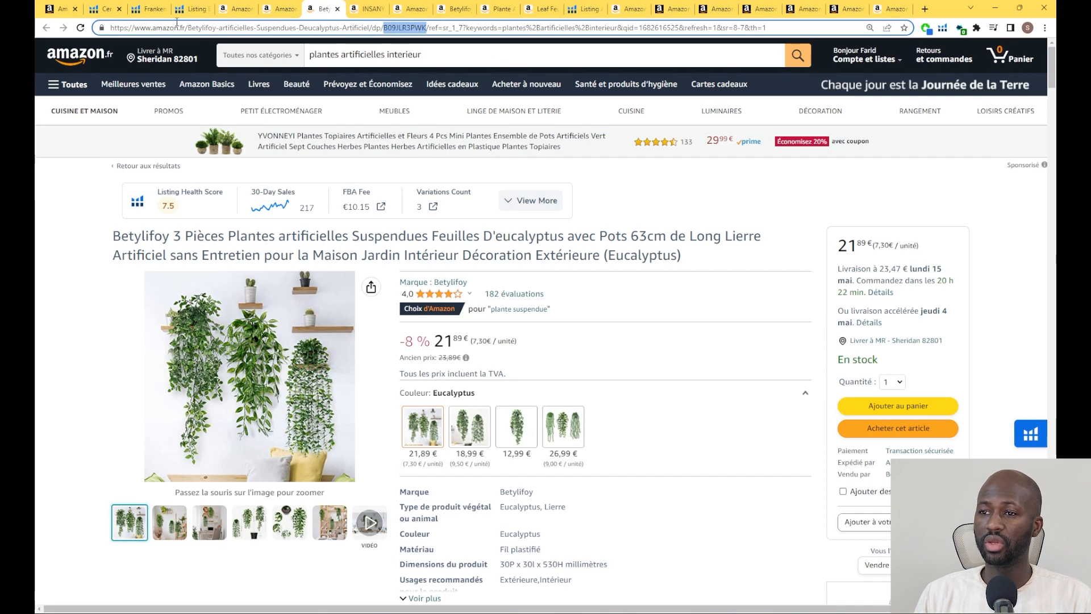
click(192, 9)
text(B09JLR3PWK)
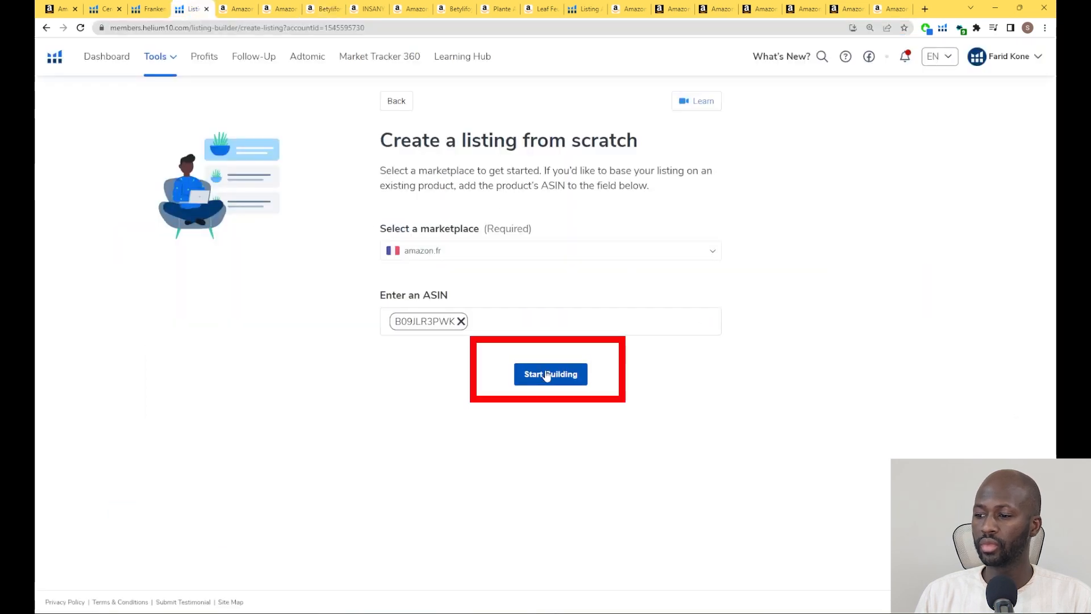
click(546, 374)
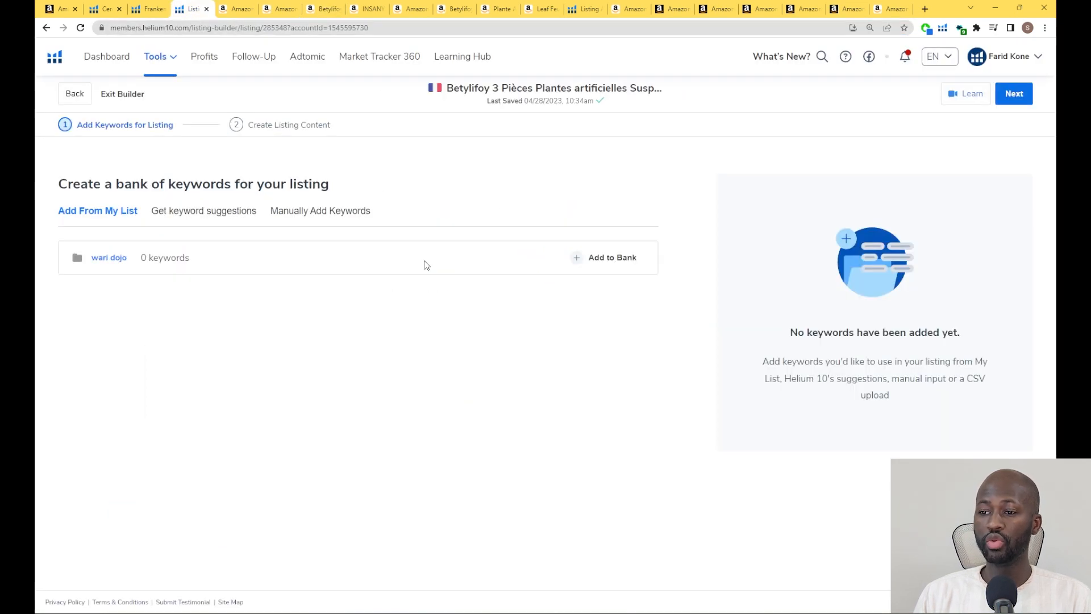
Manually add the whole keyword list from Frankenstein to the keyword bank and proceed to creating the listing content
click(319, 217)
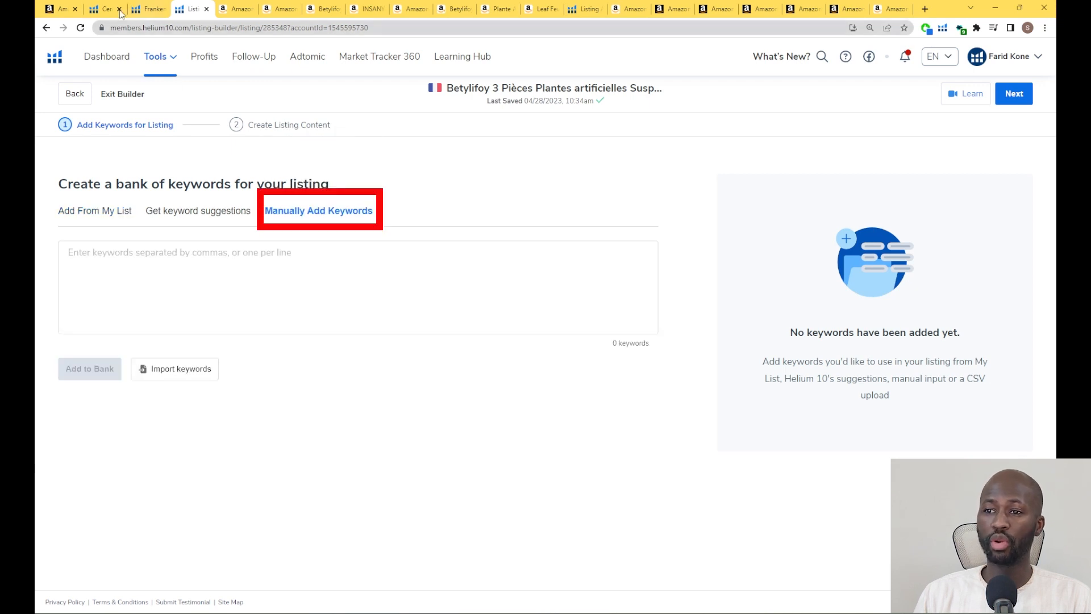
click(150, 9)
click(240, 274)
key(ctrl+a)
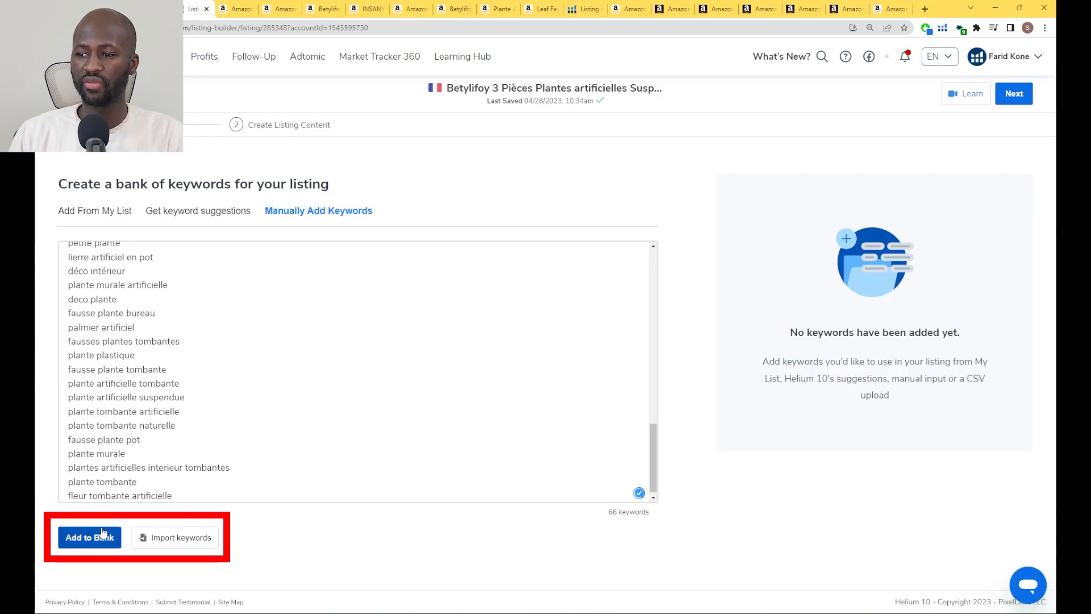
click(103, 536)
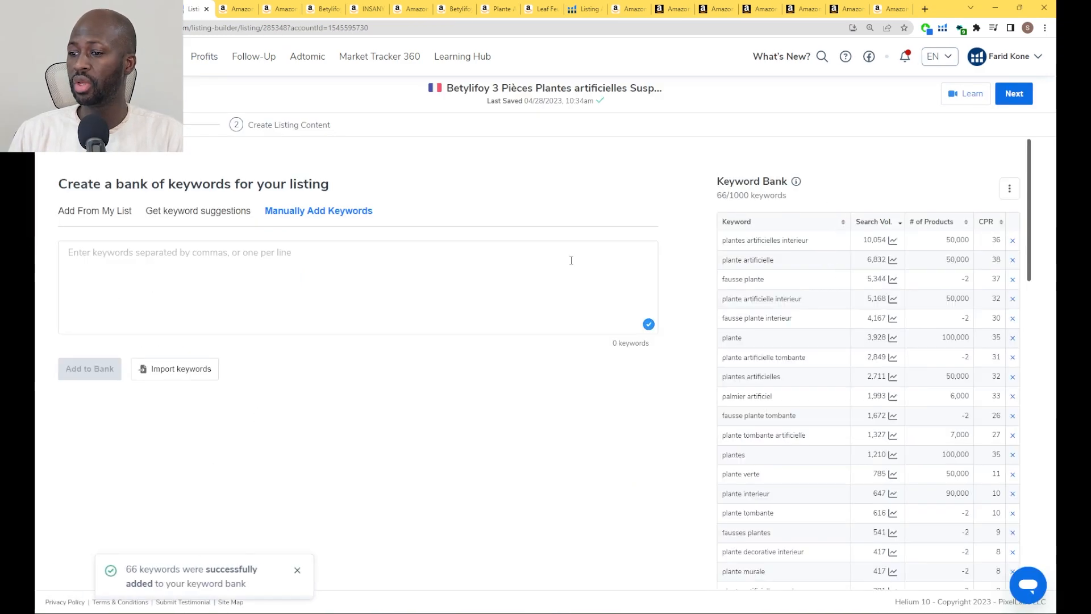
scroll(987, 195, down, 5)
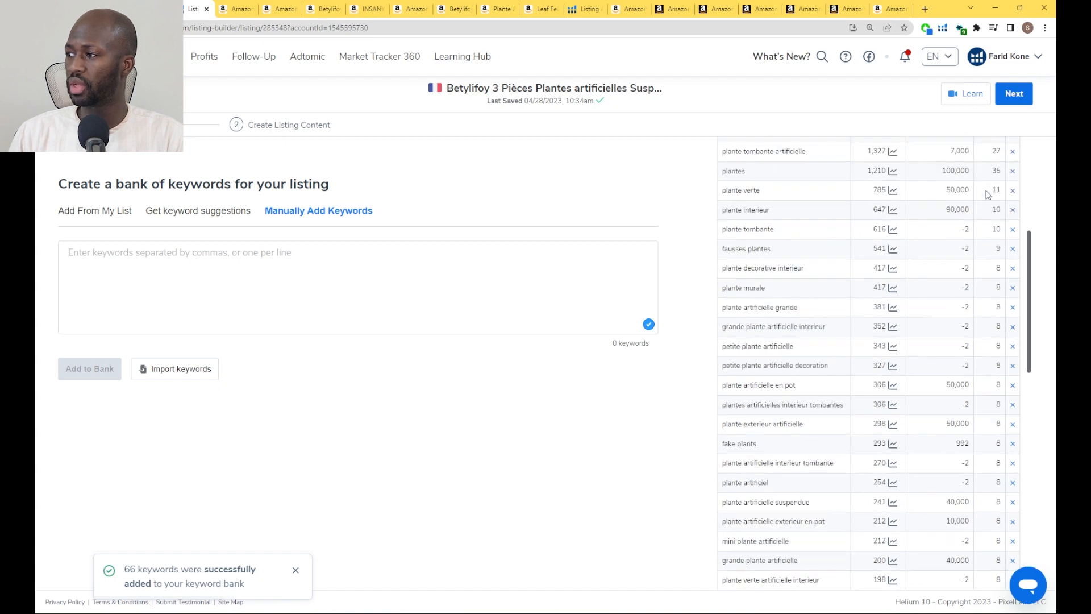
click(1014, 94)
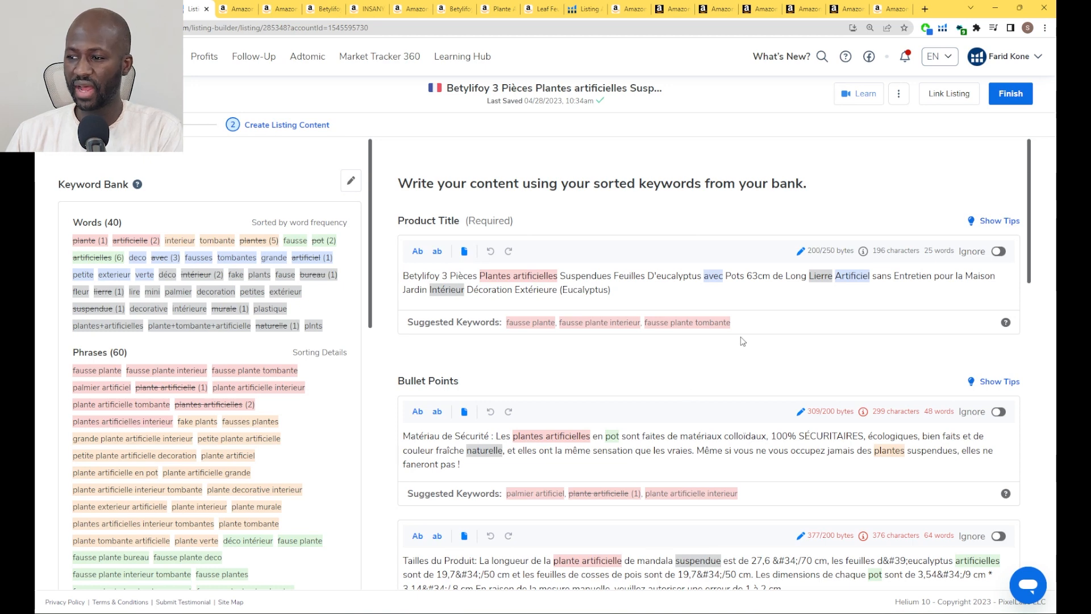
Review the imported bullet points and the Description, Search Terms and Subject Matter fields of the listing
scroll(670, 364, down, 3)
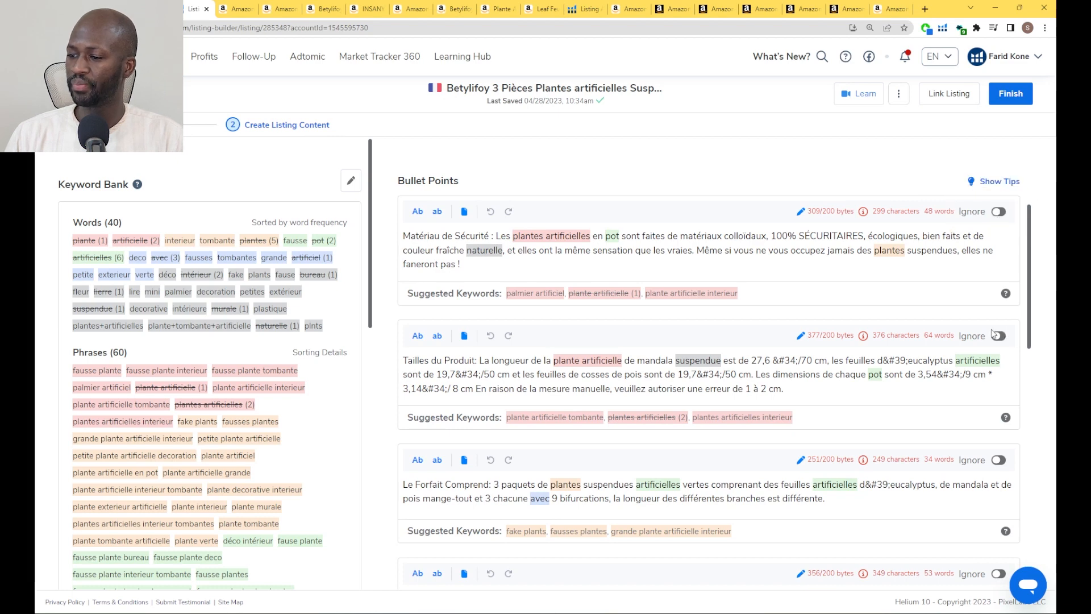
scroll(454, 401, down, 9)
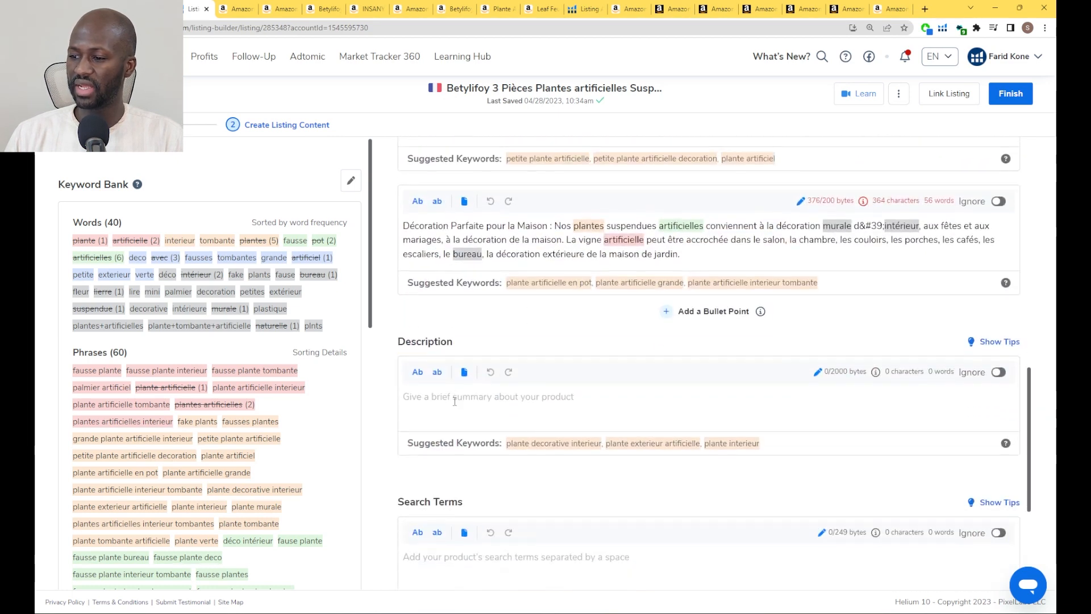
click(455, 401)
scroll(461, 401, down, 1)
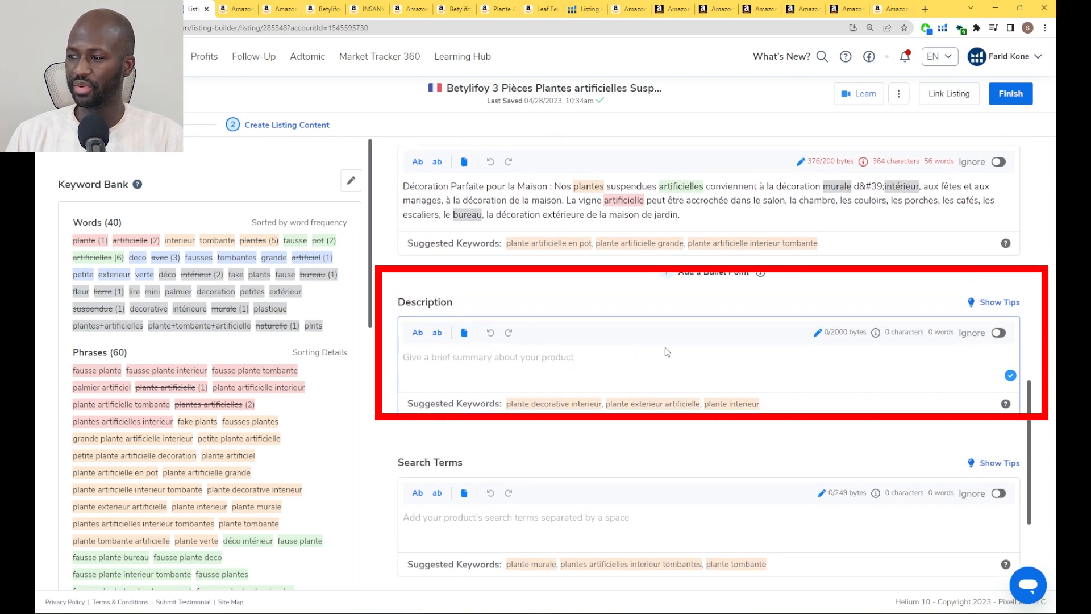
scroll(589, 470, down, 1)
click(590, 470)
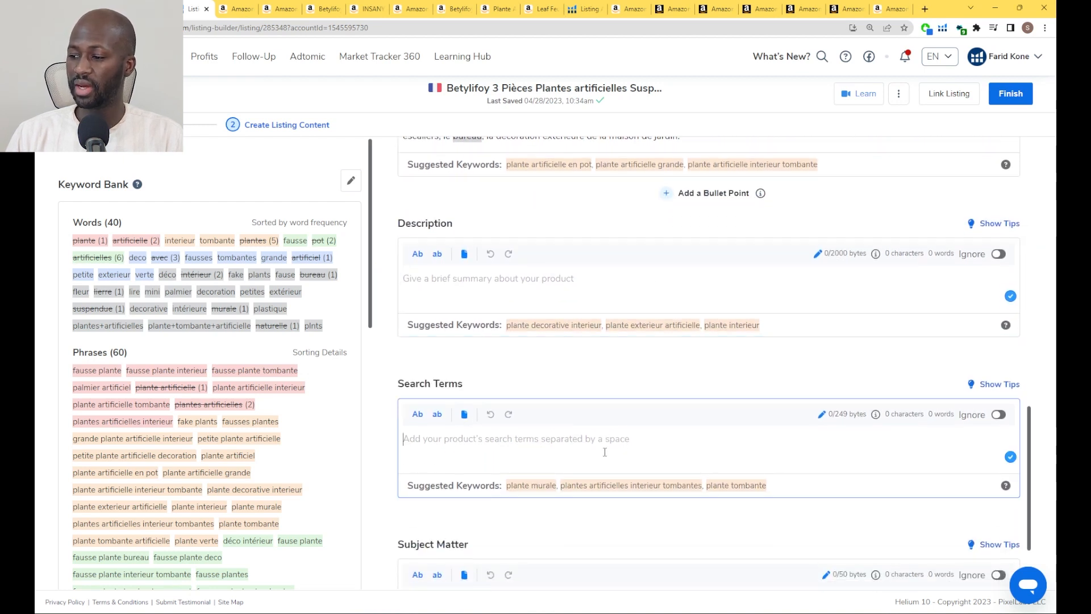
scroll(568, 454, down, 1)
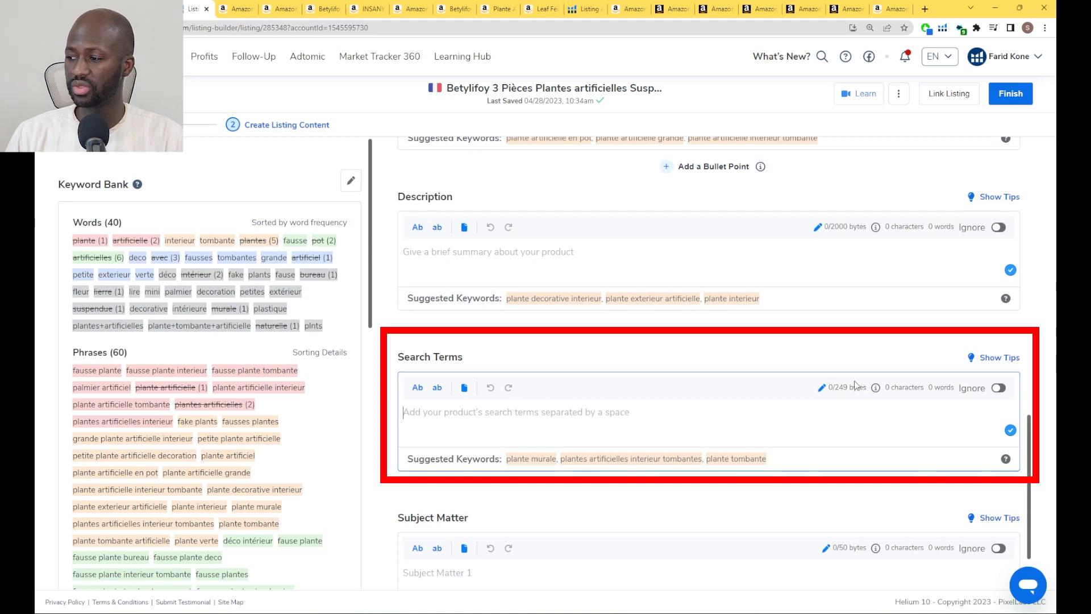
scroll(686, 413, down, 1)
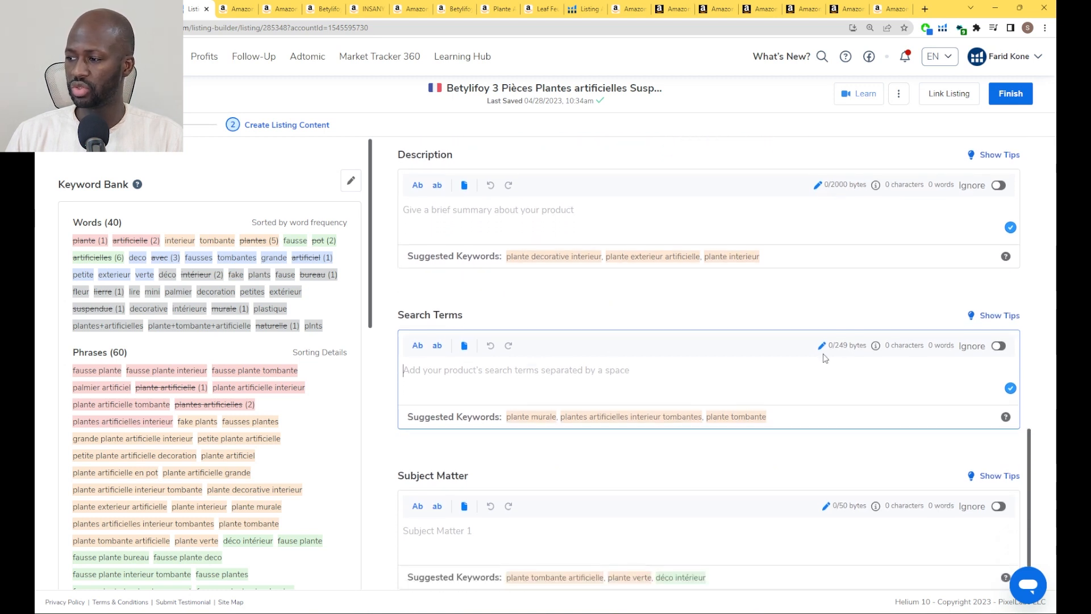
scroll(841, 349, down, 1)
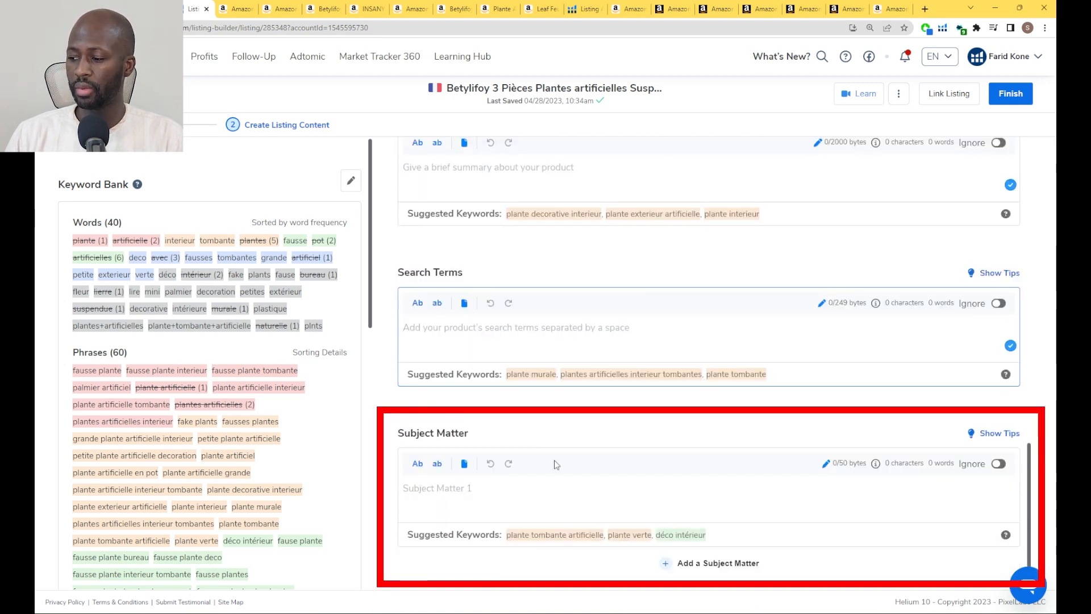
Add more Subject Matter fields to the listing until there are five
click(685, 562)
click(702, 564)
click(703, 564)
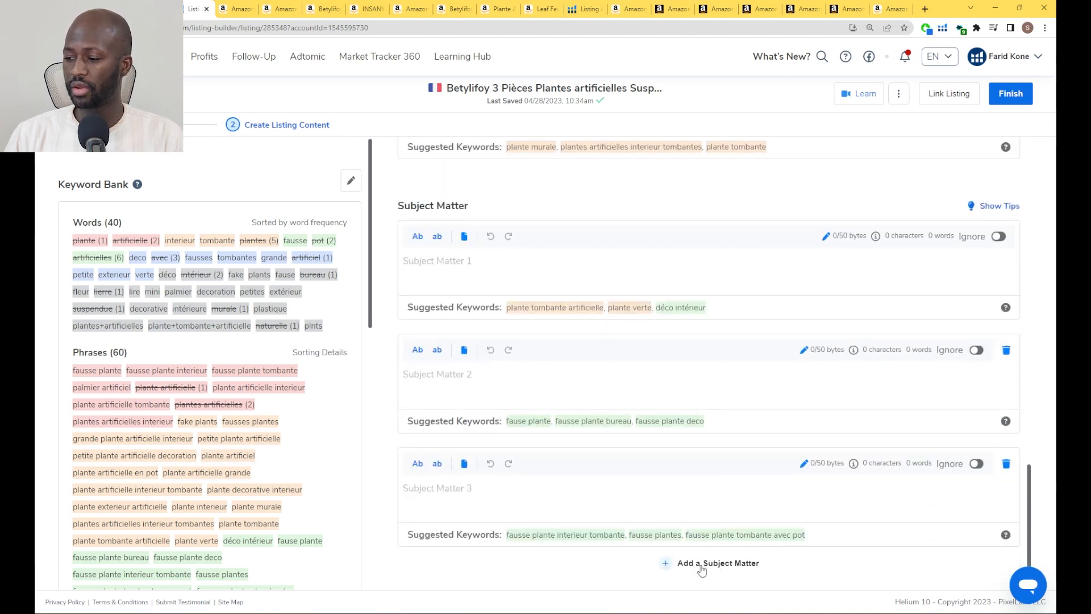
Examine the suggested keywords under the product title and the color-coded phrases in the Keyword Bank
scroll(753, 241, up, 20)
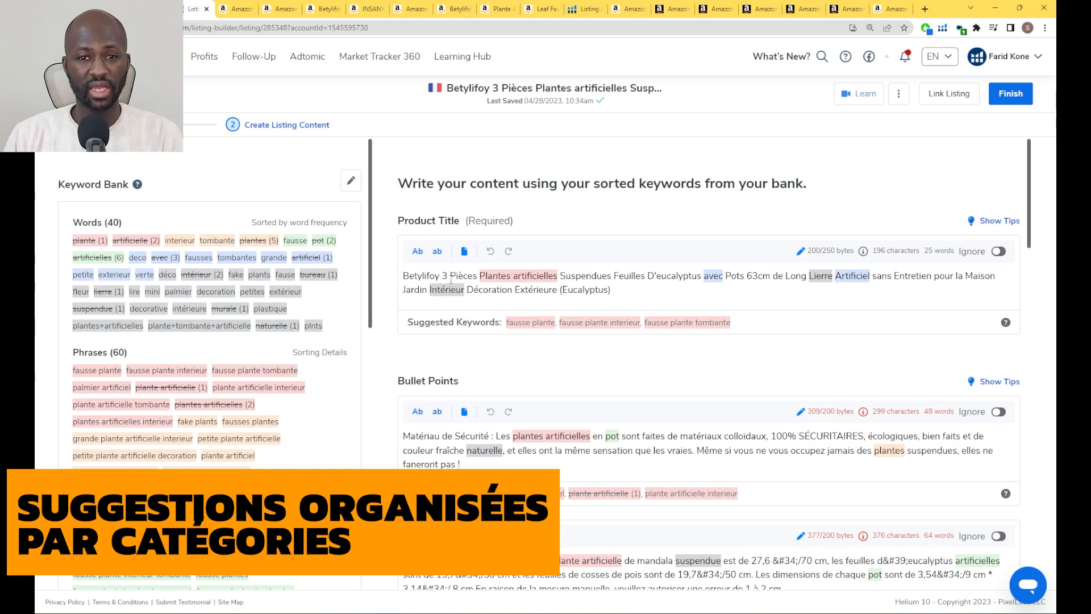
drag(506, 322, 727, 323)
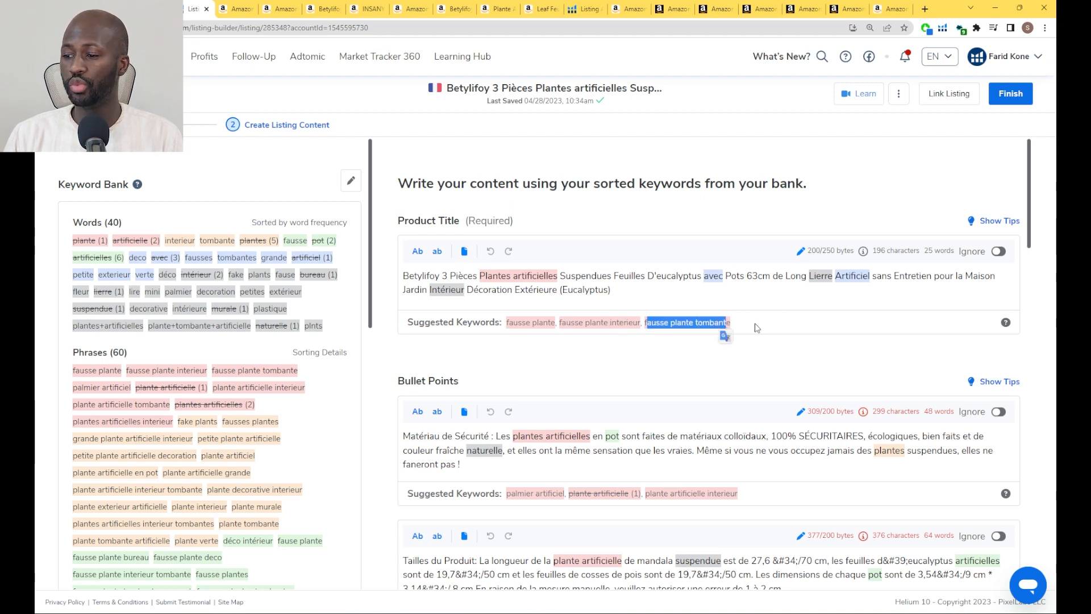
scroll(756, 328, down, 1)
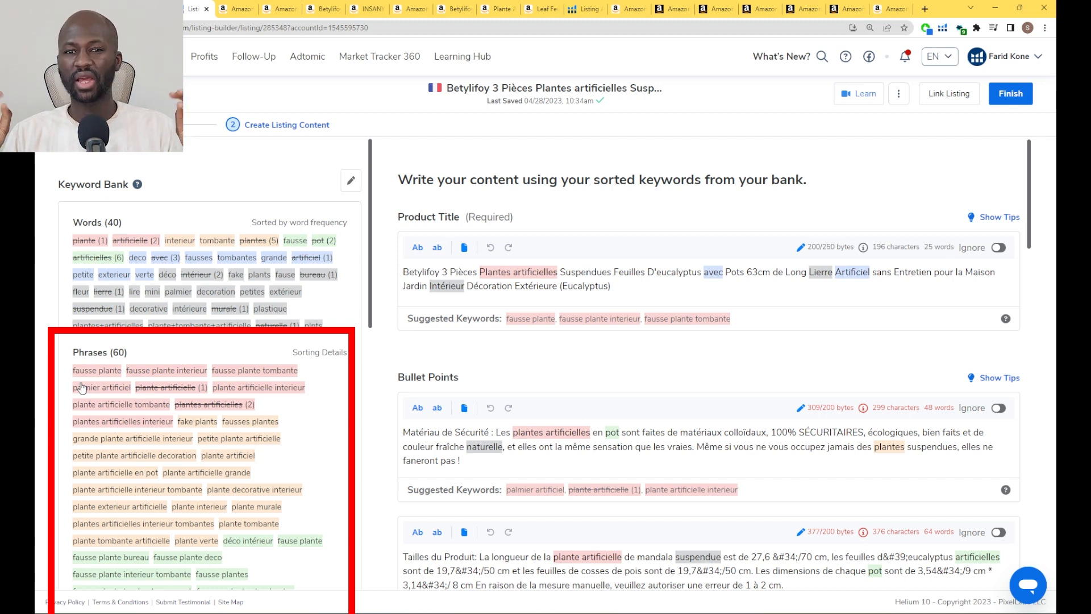
scroll(219, 461, down, 1)
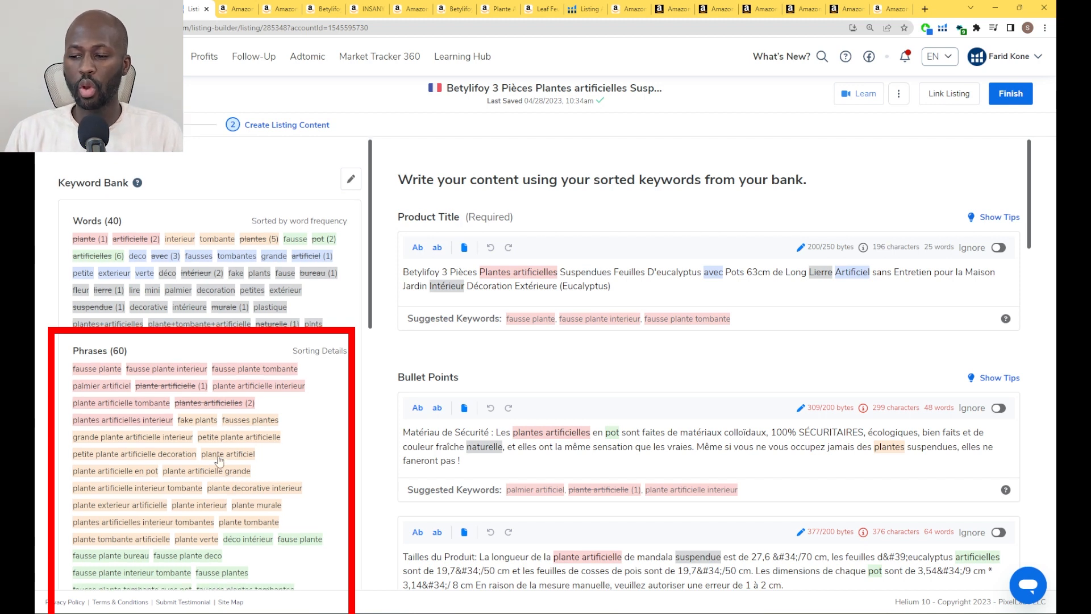
scroll(221, 463, down, 1)
scroll(220, 509, up, 1)
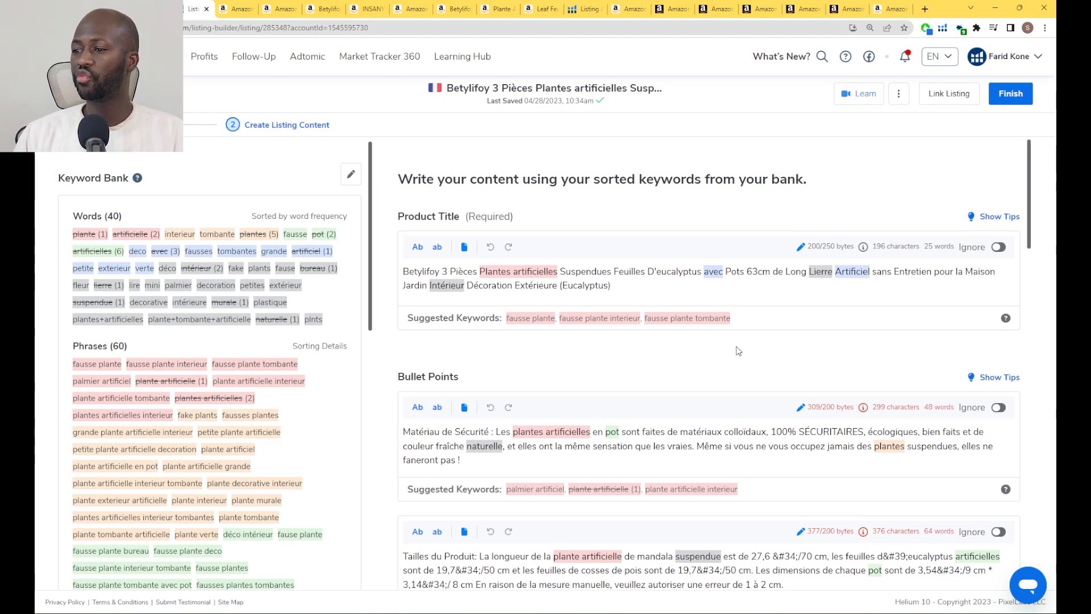
Compare the title and bullet points with their suggested keywords, and inspect the Search Terms and all five Subject Matter fields
scroll(727, 370, down, 1)
scroll(762, 329, down, 1)
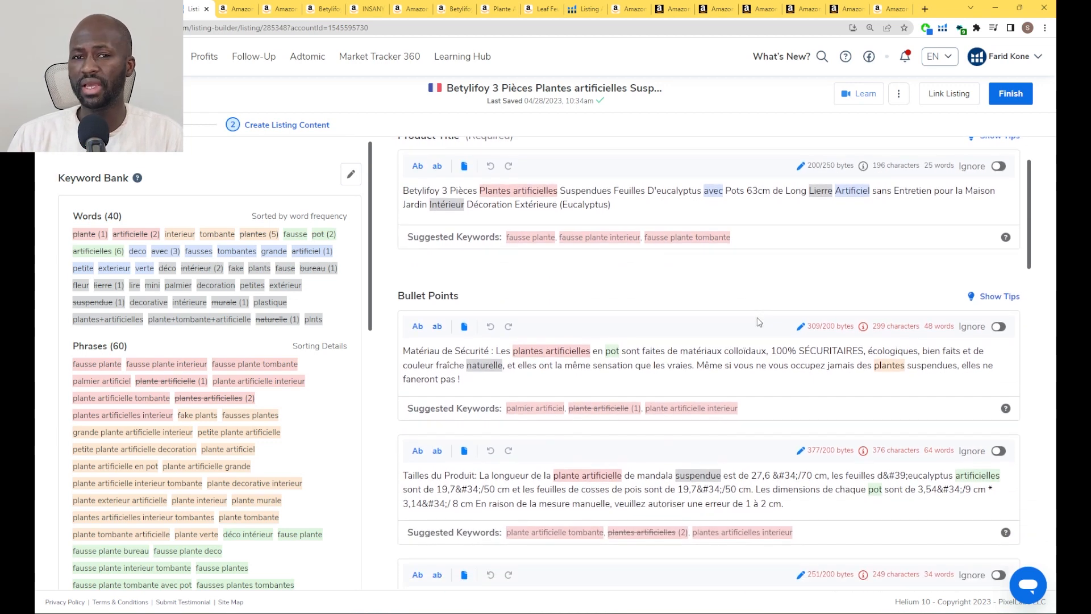
scroll(818, 287, up, 3)
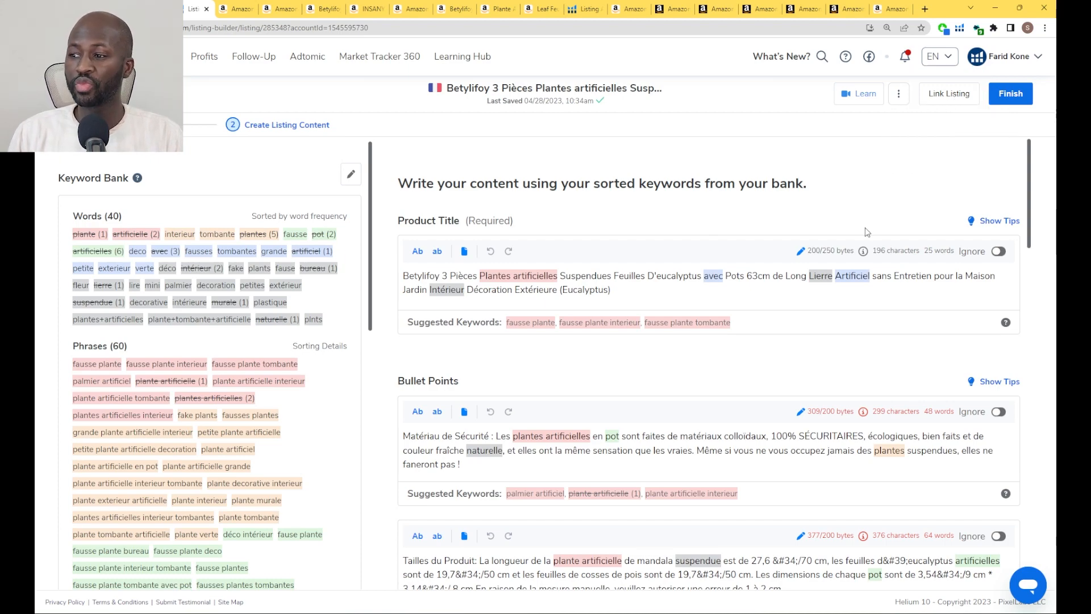
scroll(847, 286, down, 10)
scroll(847, 286, down, 9)
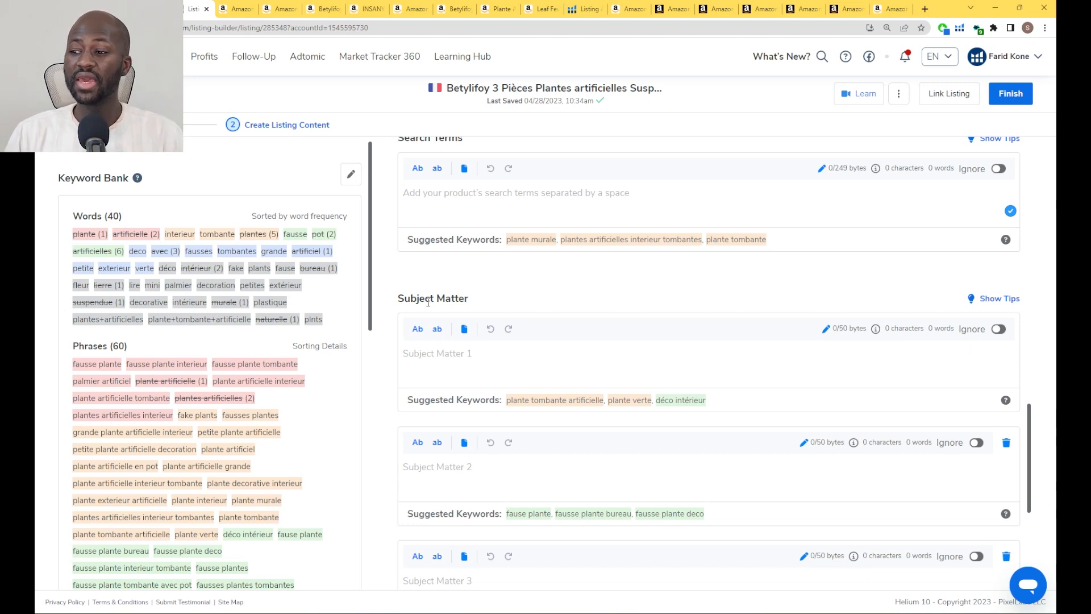
click(553, 369)
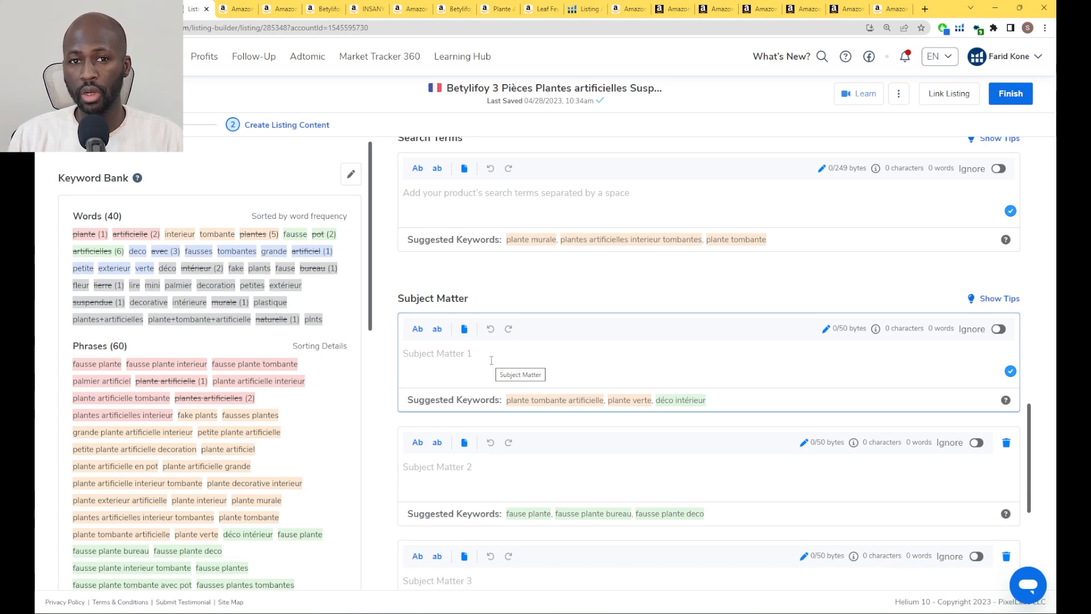
scroll(632, 366, down, 5)
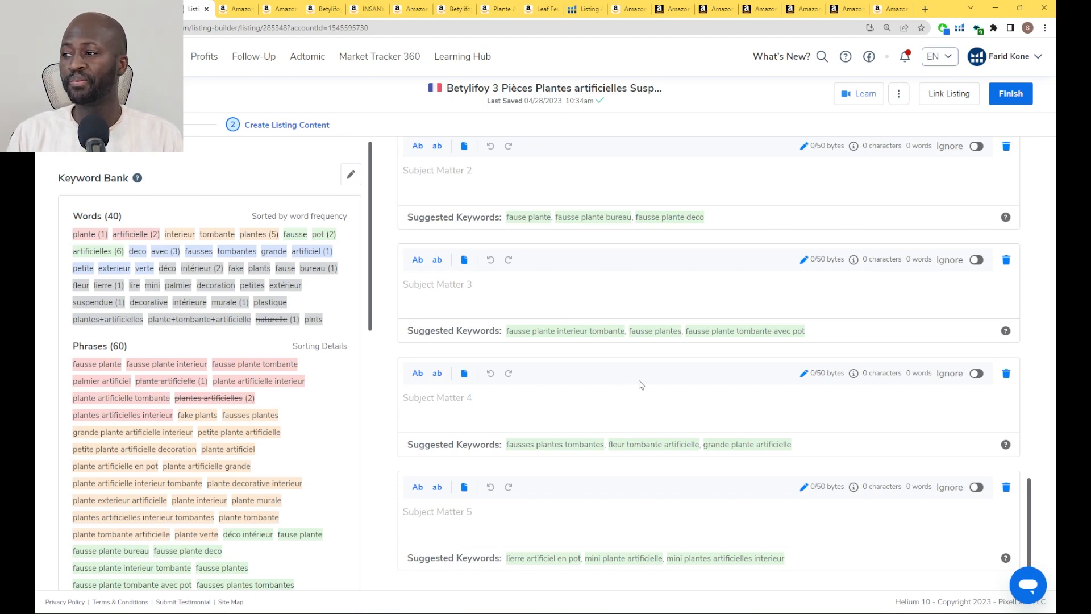
scroll(638, 383, up, 10)
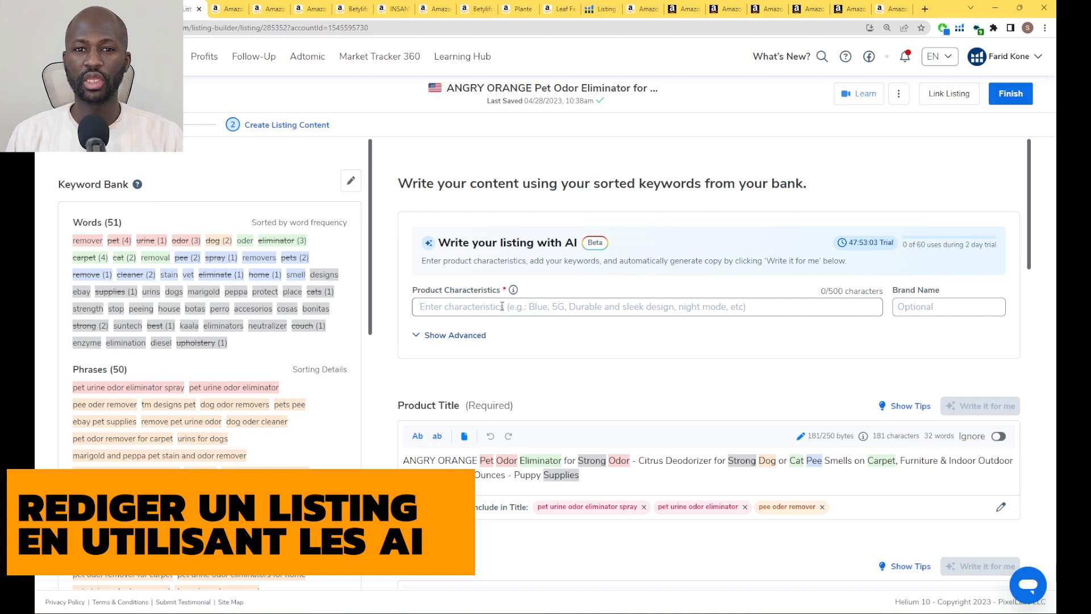
Using the Amazon product page for reference, enter characteristics good scent, orange scent, eliminate odors, eliminate stains, pet odor eliminator and brand name wari dojo
click(542, 308)
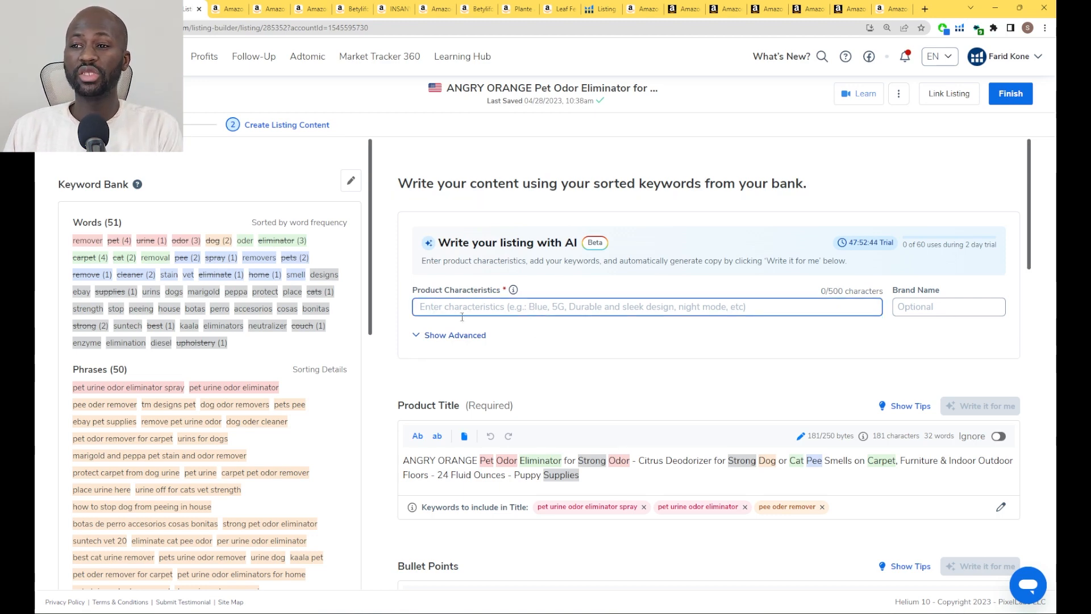
click(228, 10)
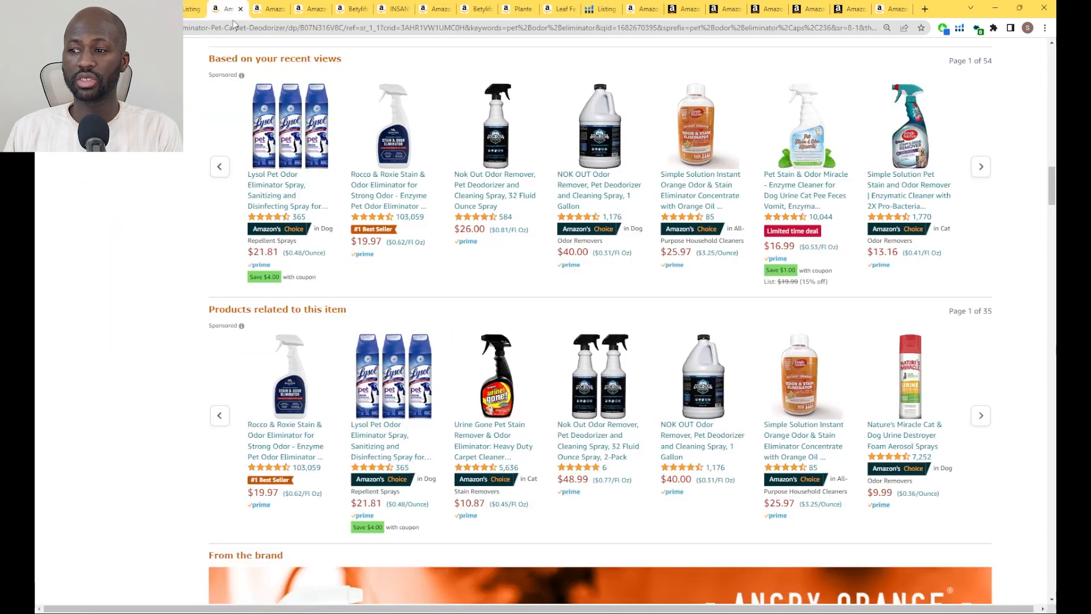
scroll(455, 335, up, 20)
click(192, 9)
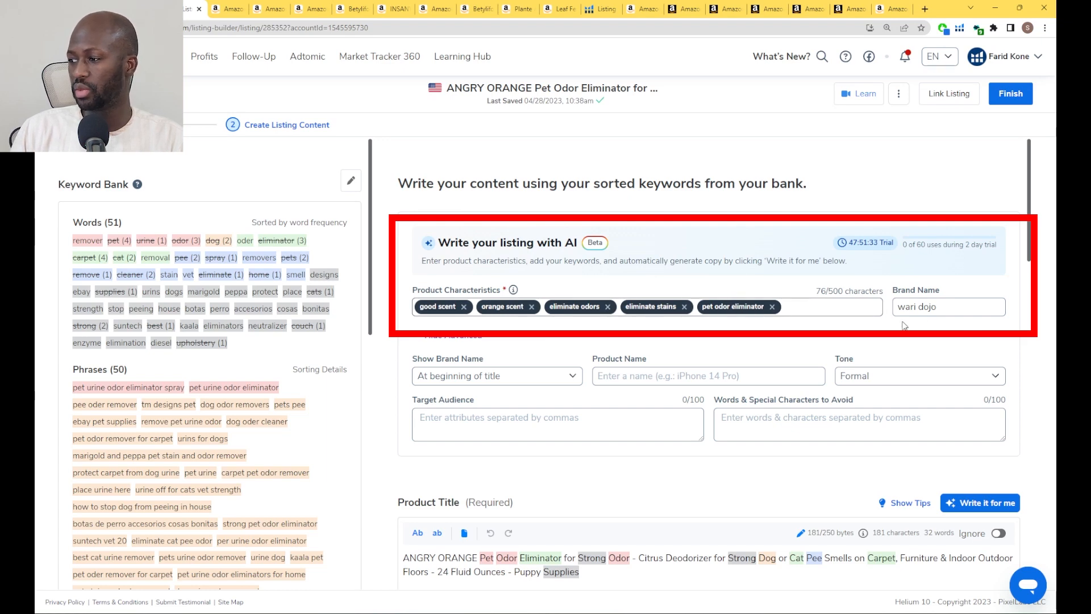
scroll(906, 318, down, 1)
triple_click(912, 297)
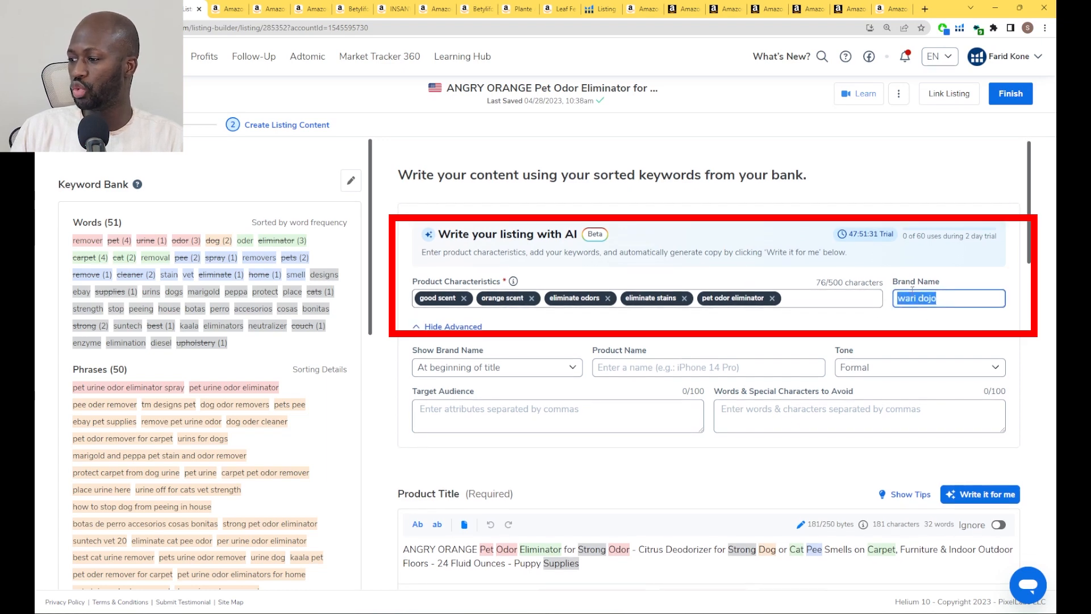
Set the tone of the AI-written listing to Humorous in the advanced options
scroll(912, 293, down, 1)
click(886, 324)
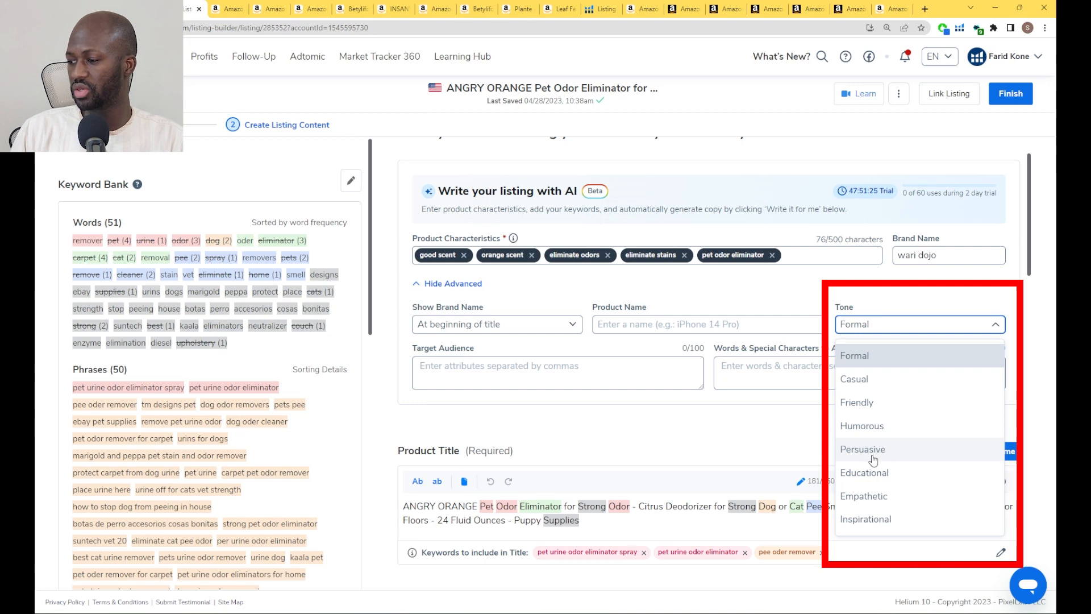
click(873, 425)
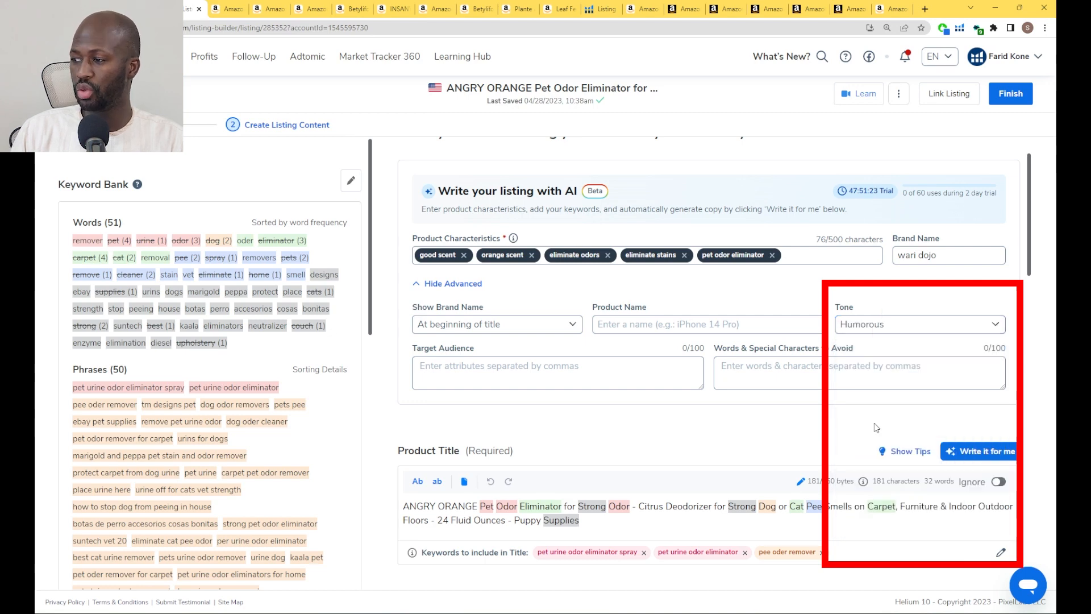
Generate an AI suggestion for the product title and compare it with the keywords to include in the title
scroll(836, 436, down, 1)
scroll(836, 436, down, 1)
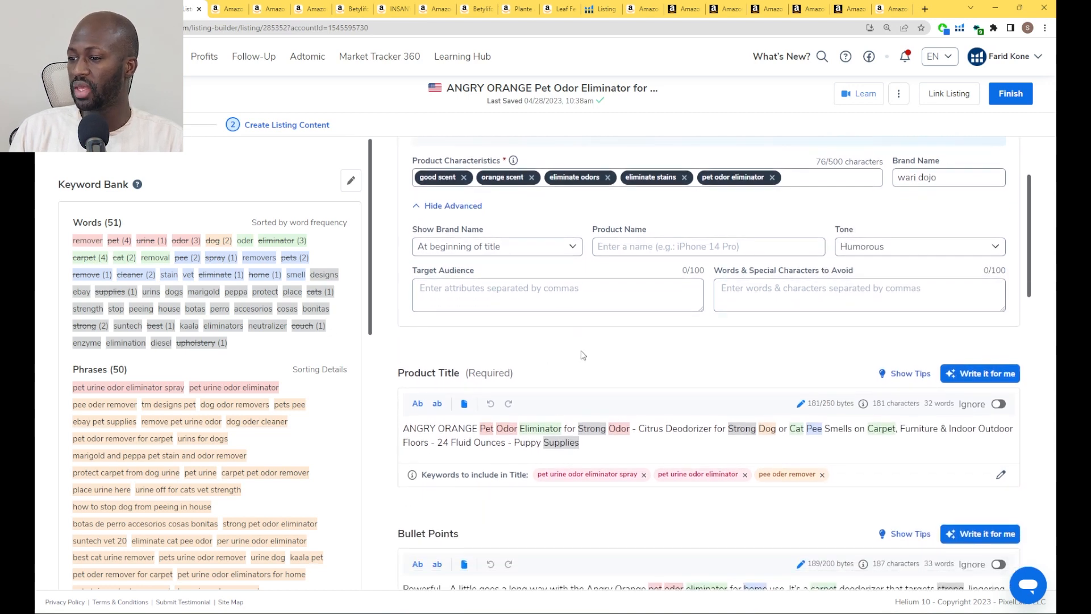
click(987, 376)
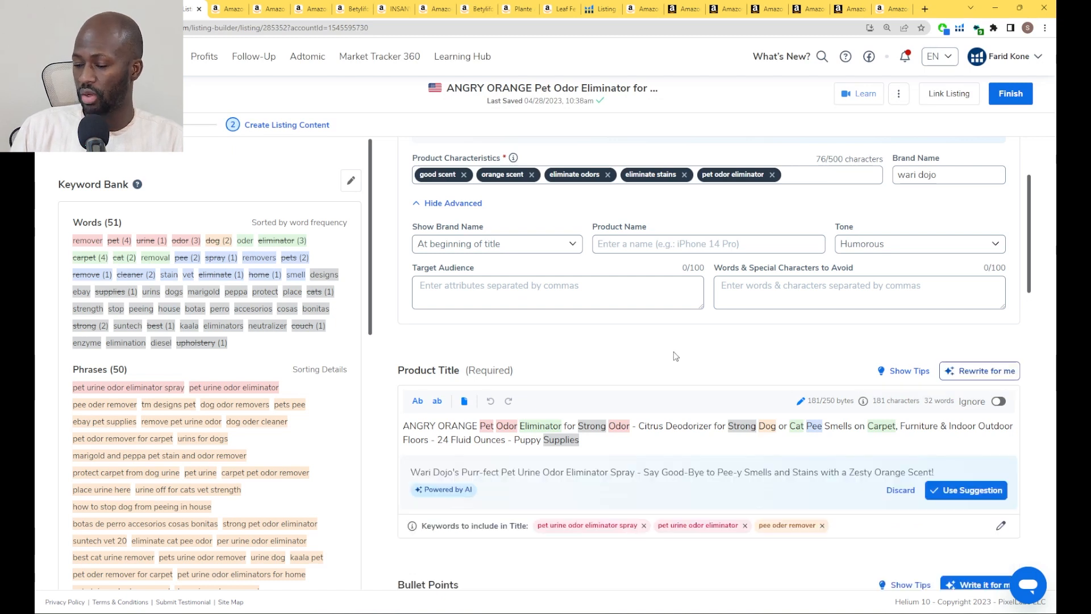
scroll(512, 409, down, 1)
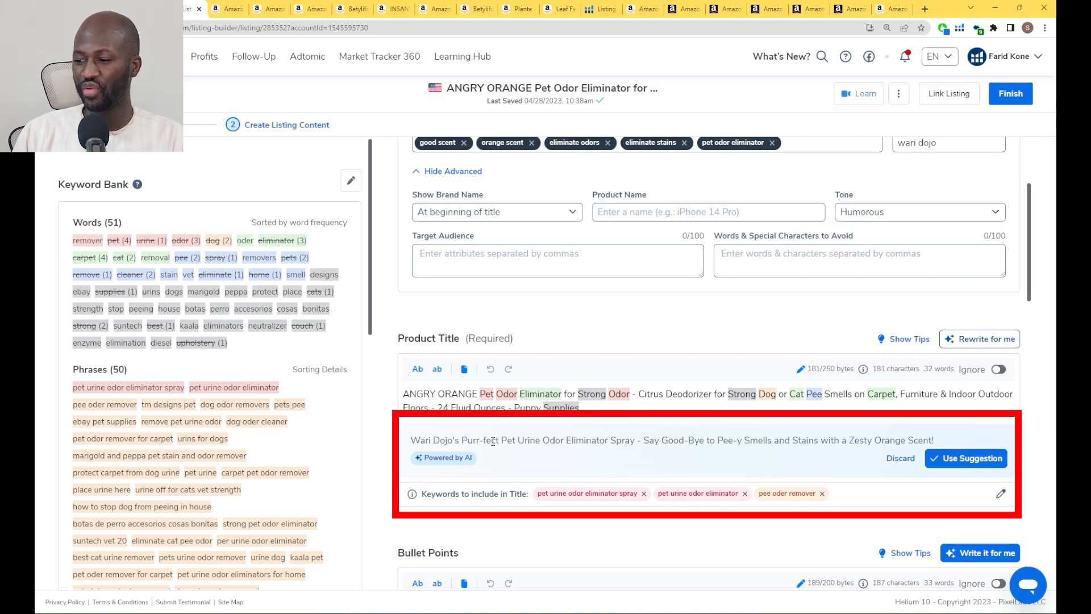
scroll(564, 445, down, 1)
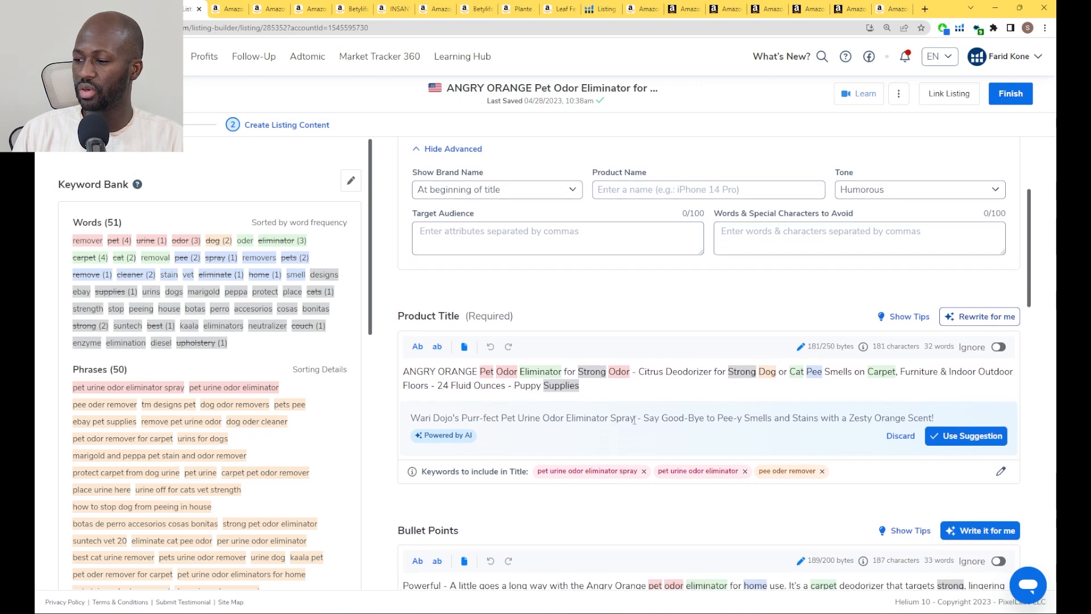
scroll(673, 422, down, 1)
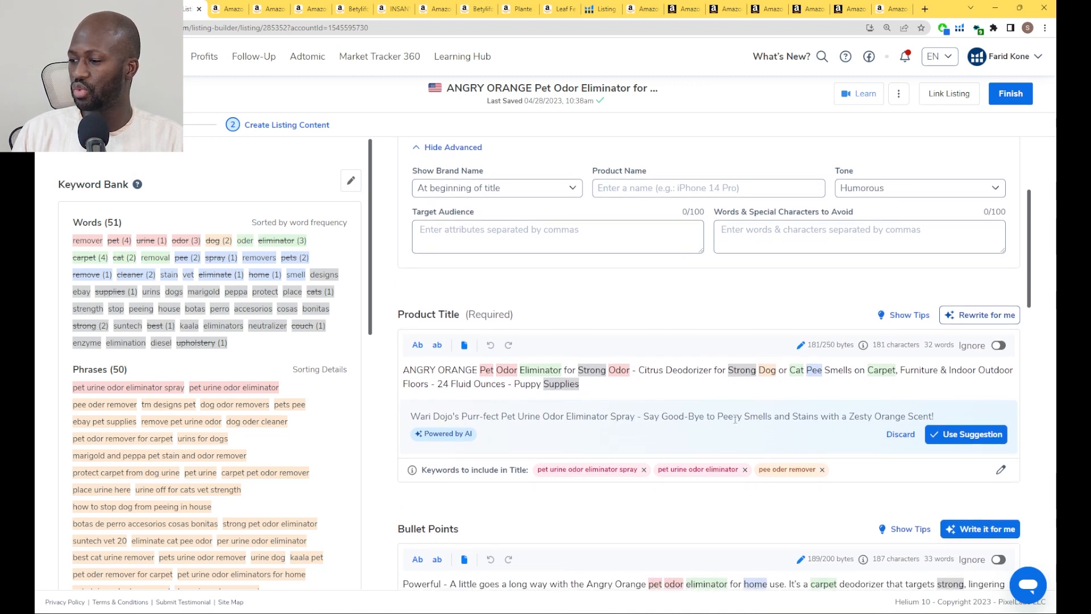
scroll(756, 419, down, 1)
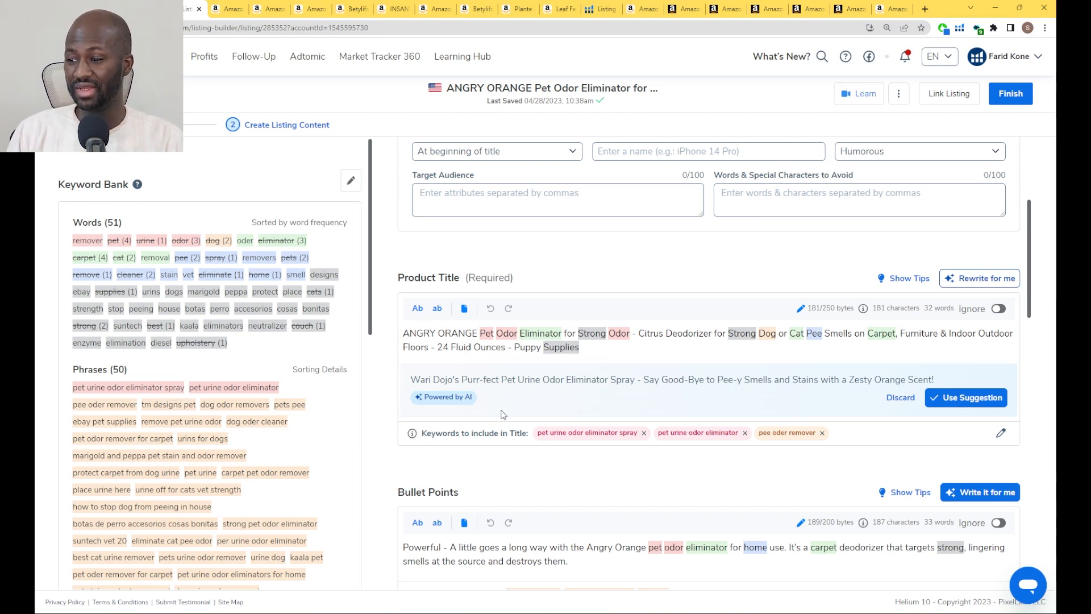
scroll(451, 400, up, 1)
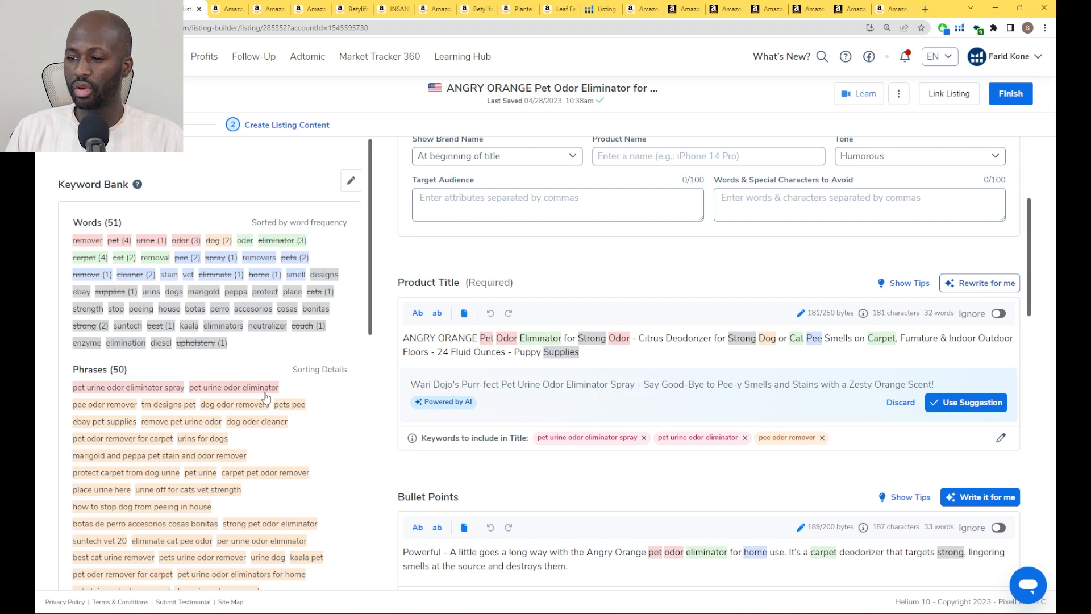
Generate AI suggestions for the listing's bullet points
scroll(849, 423, down, 2)
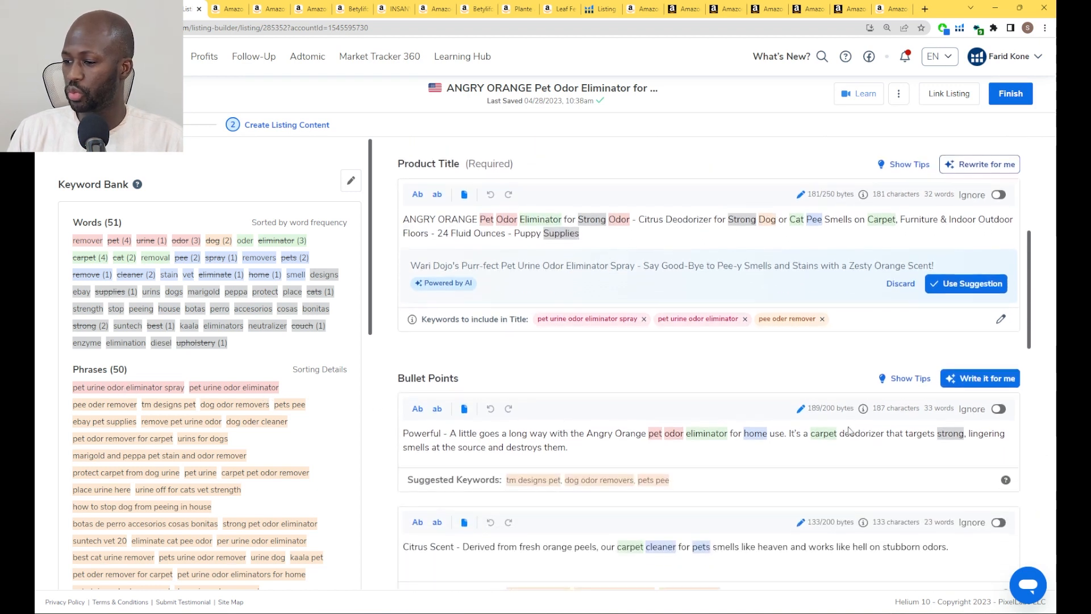
scroll(848, 430, down, 1)
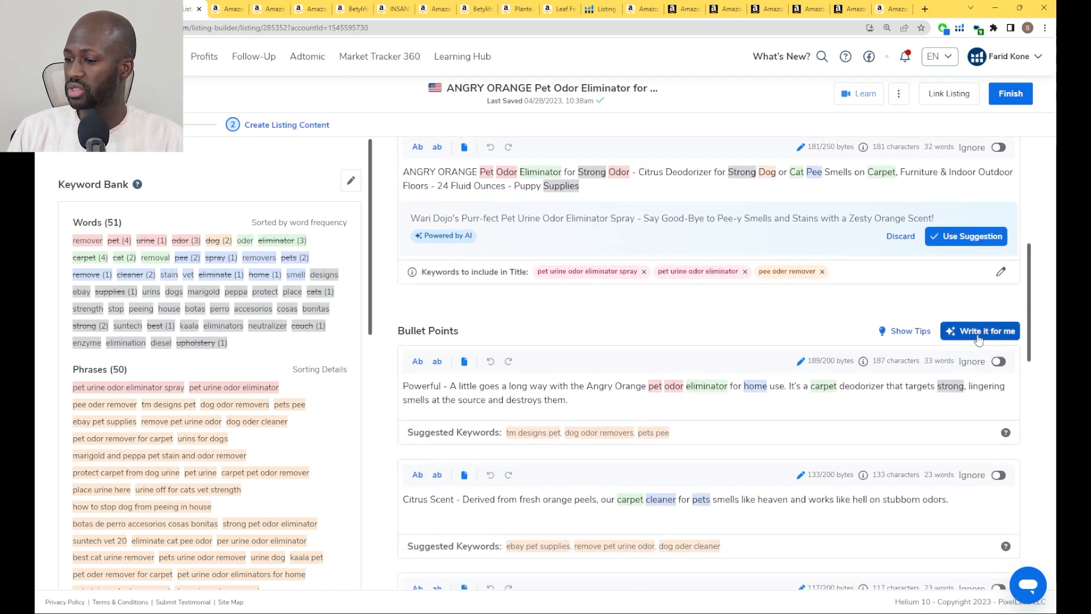
click(978, 335)
Read the AI bullet point suggestions and compare them with their suggested keywords and the entered product characteristics
scroll(477, 325, down, 2)
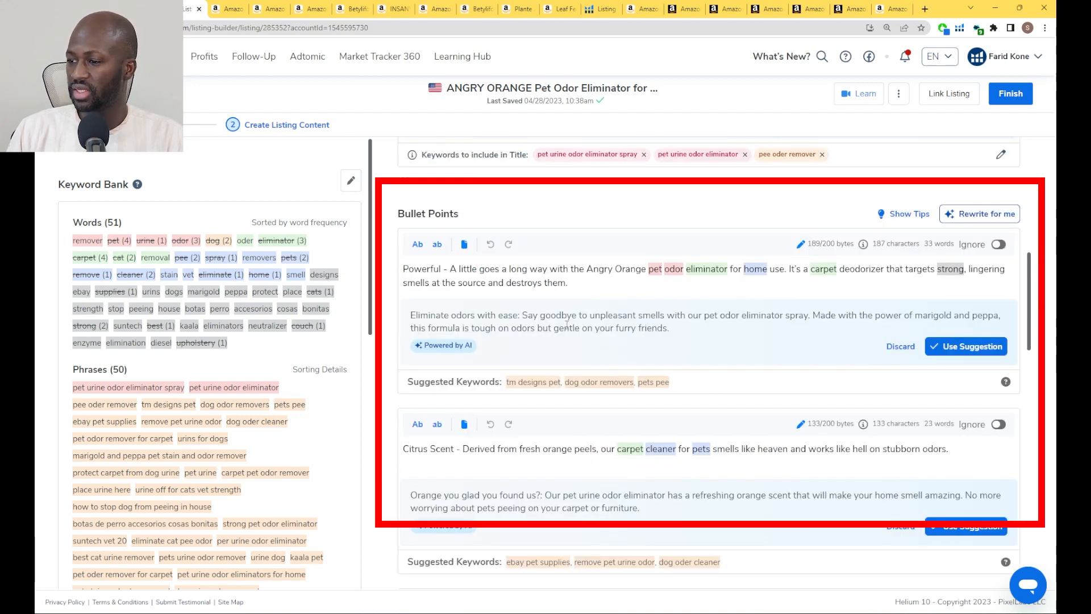
scroll(568, 324, down, 1)
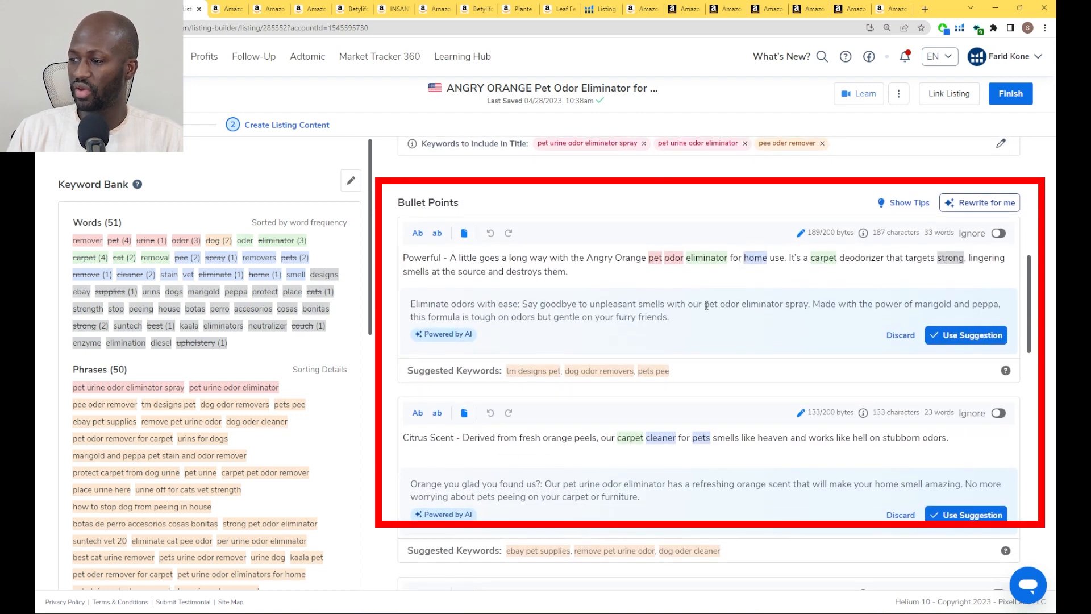
scroll(823, 295, down, 1)
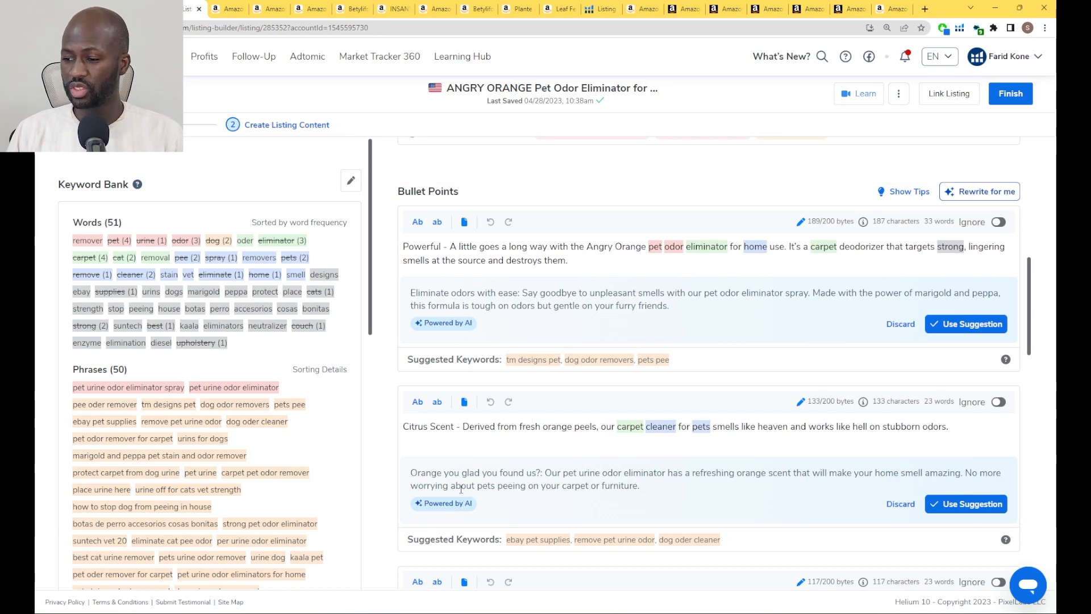
scroll(494, 482, down, 3)
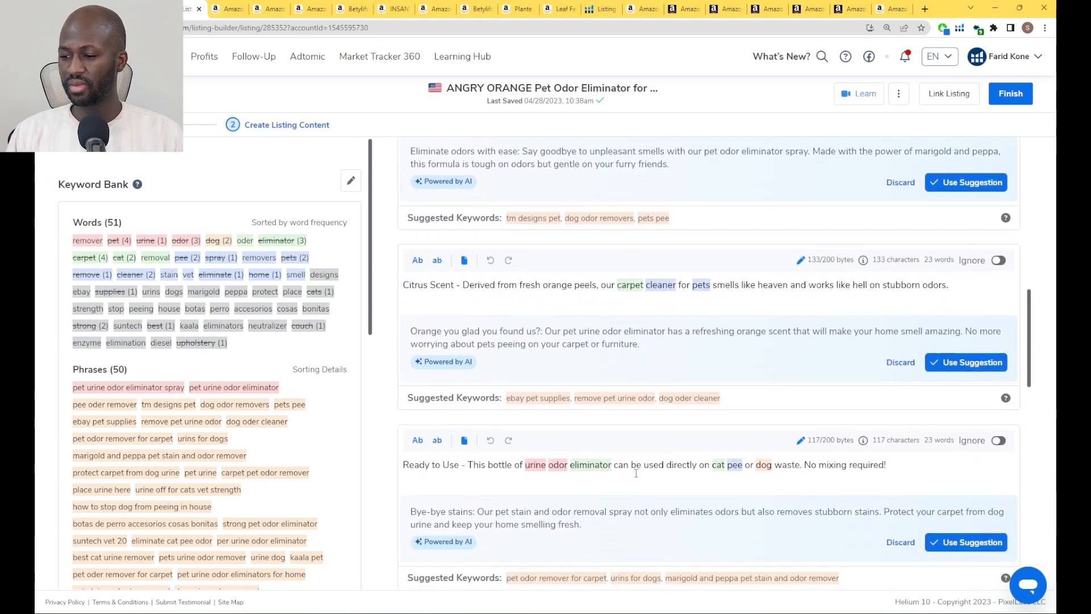
scroll(469, 491, down, 3)
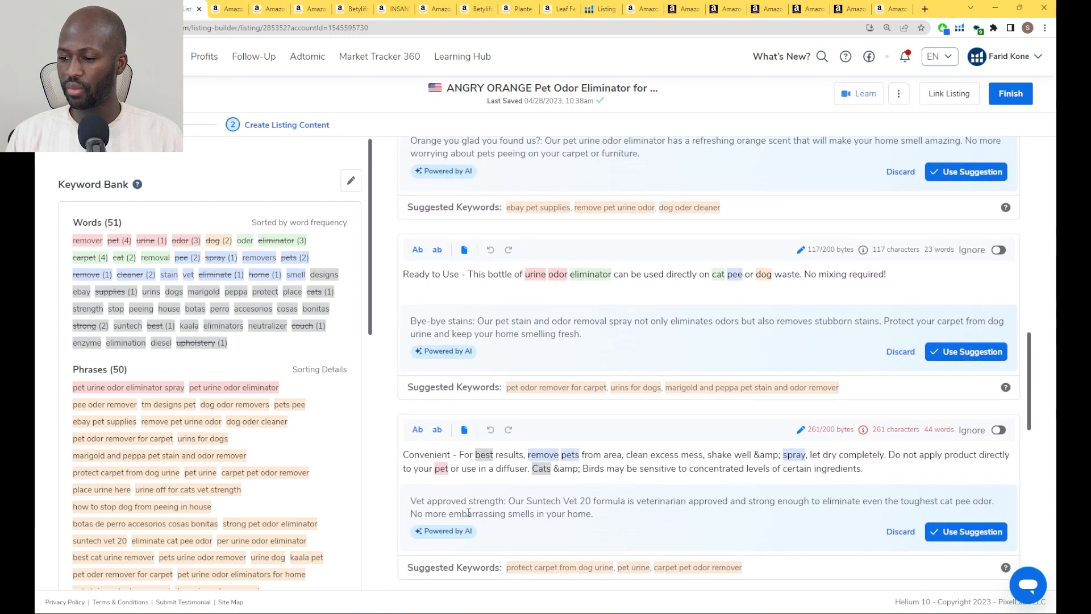
scroll(497, 507, up, 15)
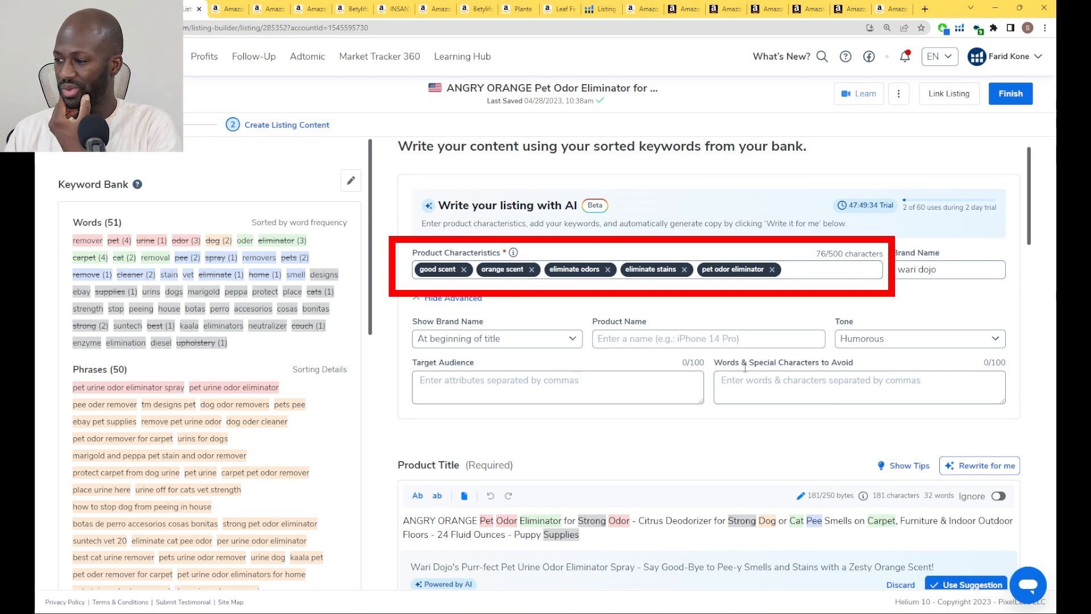
scroll(818, 421, down, 5)
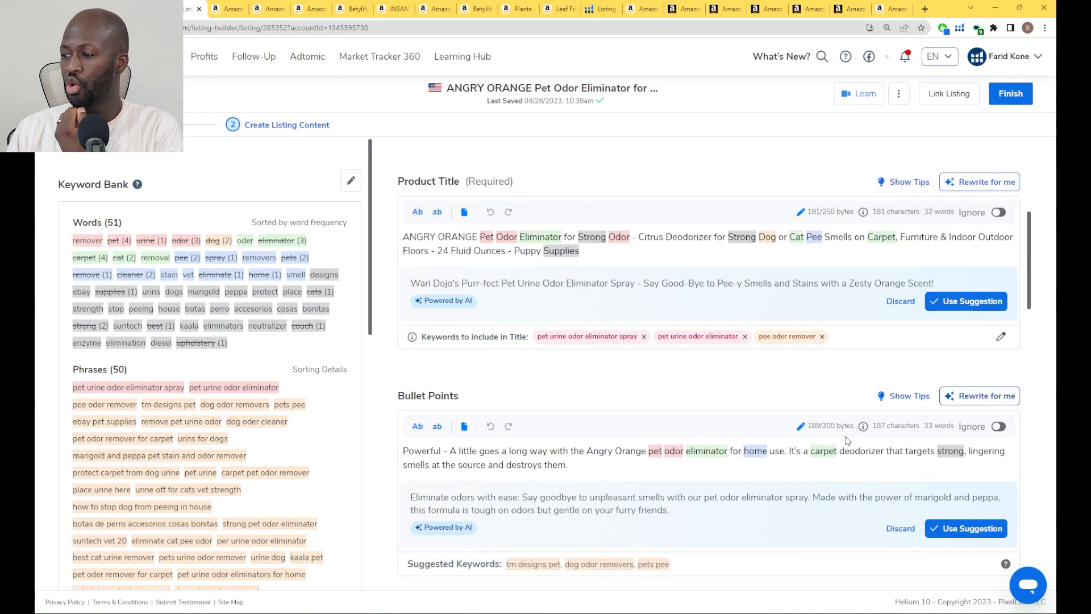
scroll(835, 431, up, 5)
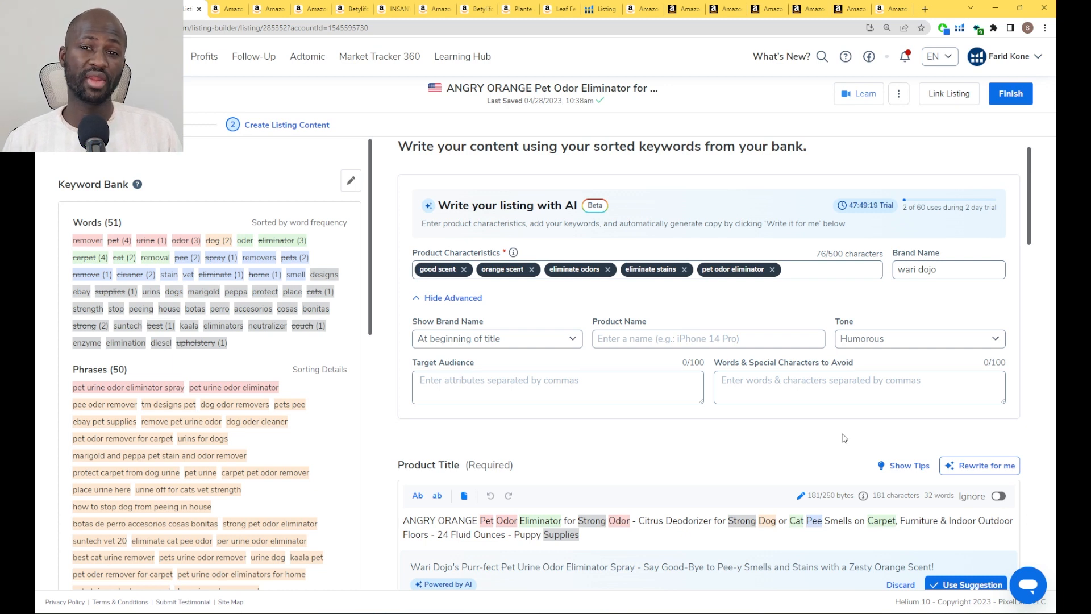
scroll(843, 438, up, 1)
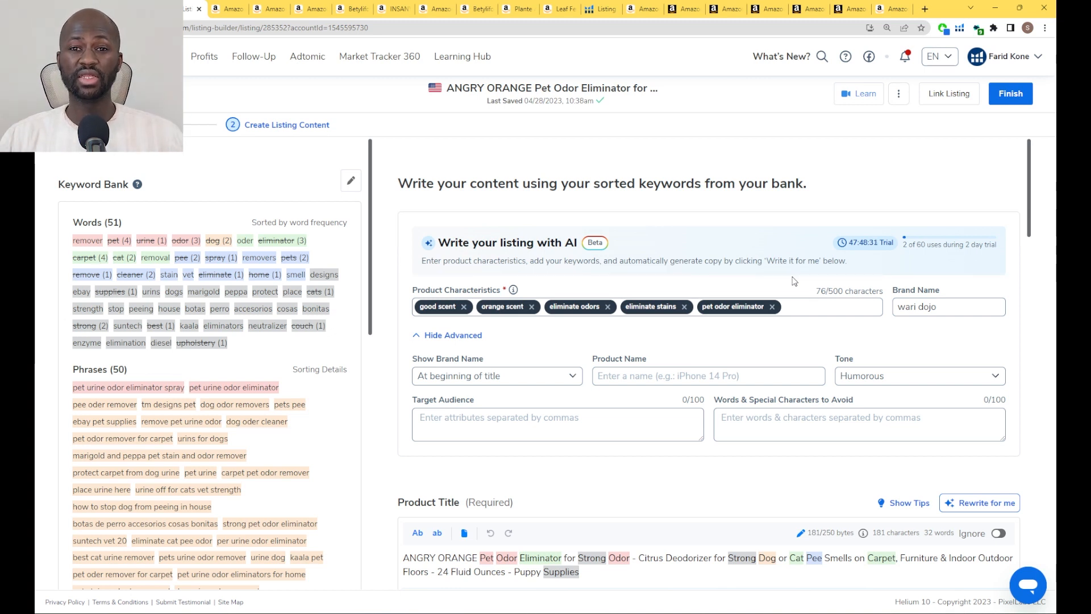
Generate an AI suggestion for the product description and read its full text
scroll(793, 280, down, 20)
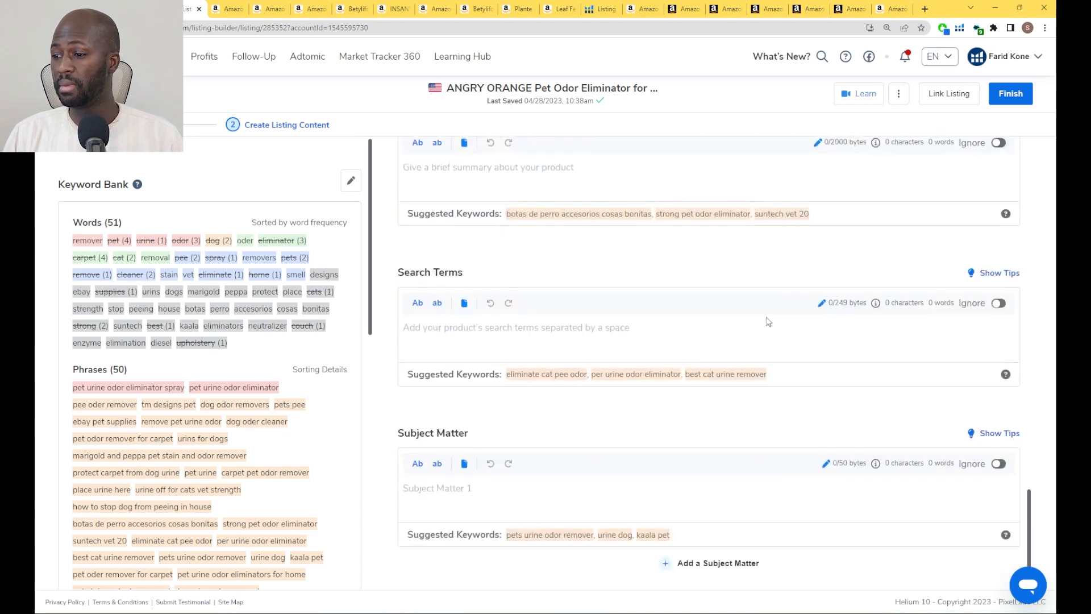
scroll(974, 294, up, 3)
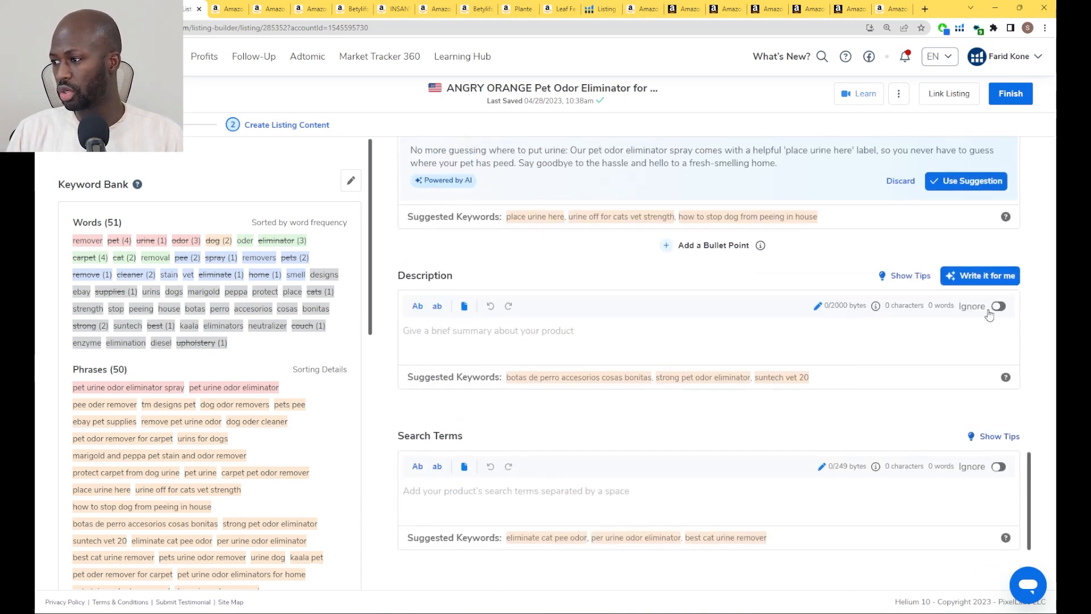
scroll(909, 363, down, 3)
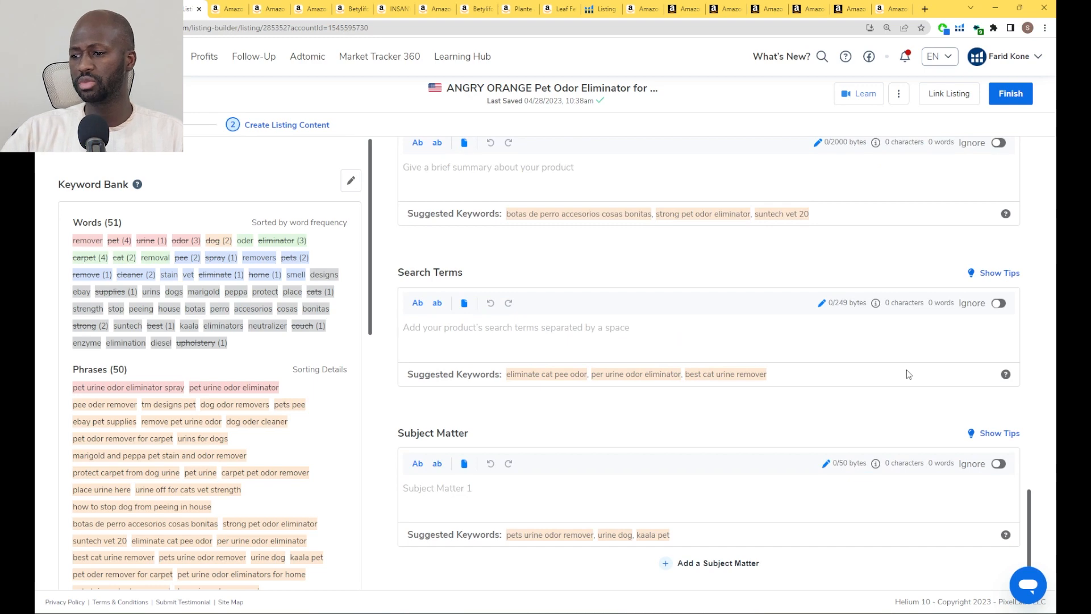
scroll(908, 374, up, 5)
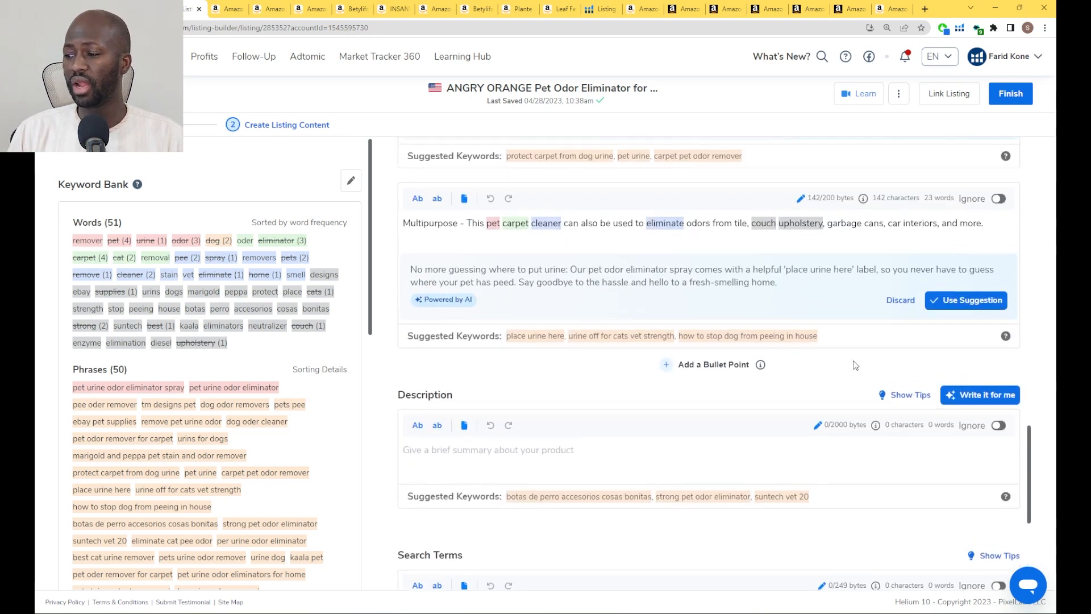
click(979, 425)
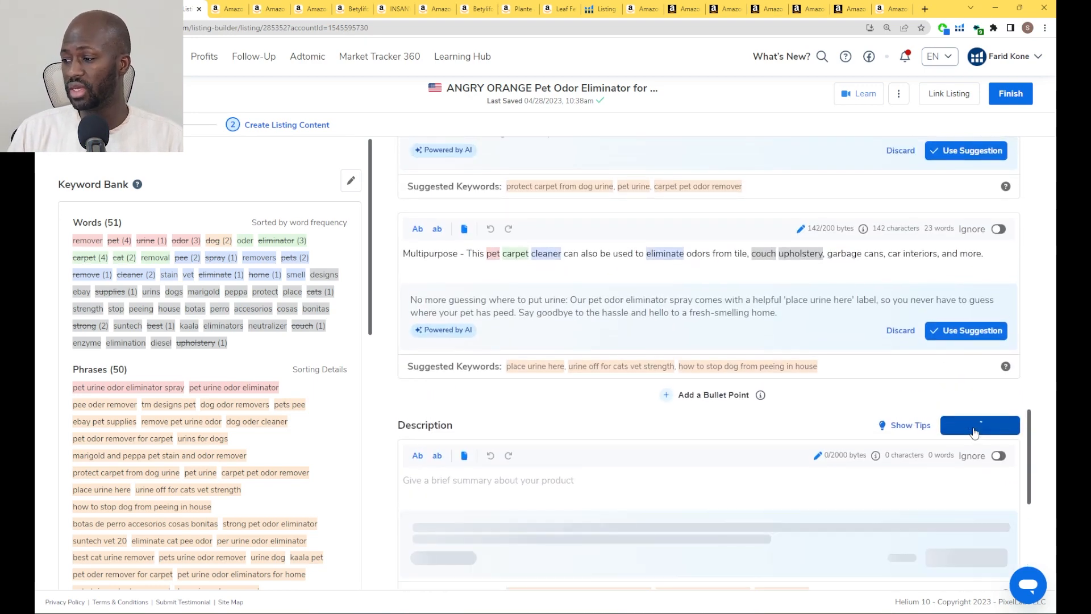
scroll(927, 414, down, 1)
scroll(927, 413, down, 1)
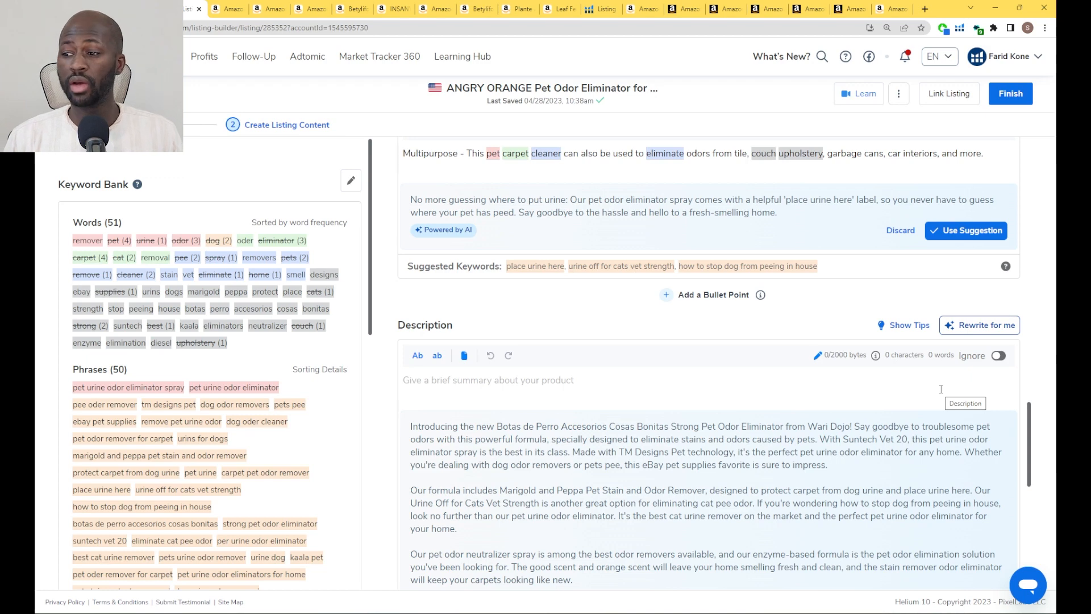
scroll(949, 502, down, 4)
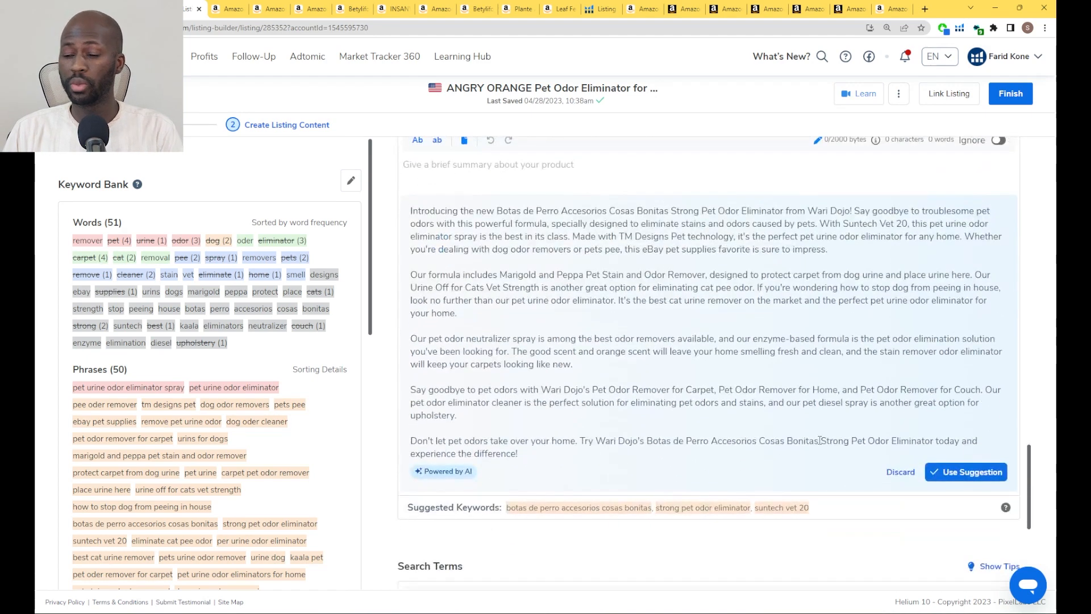